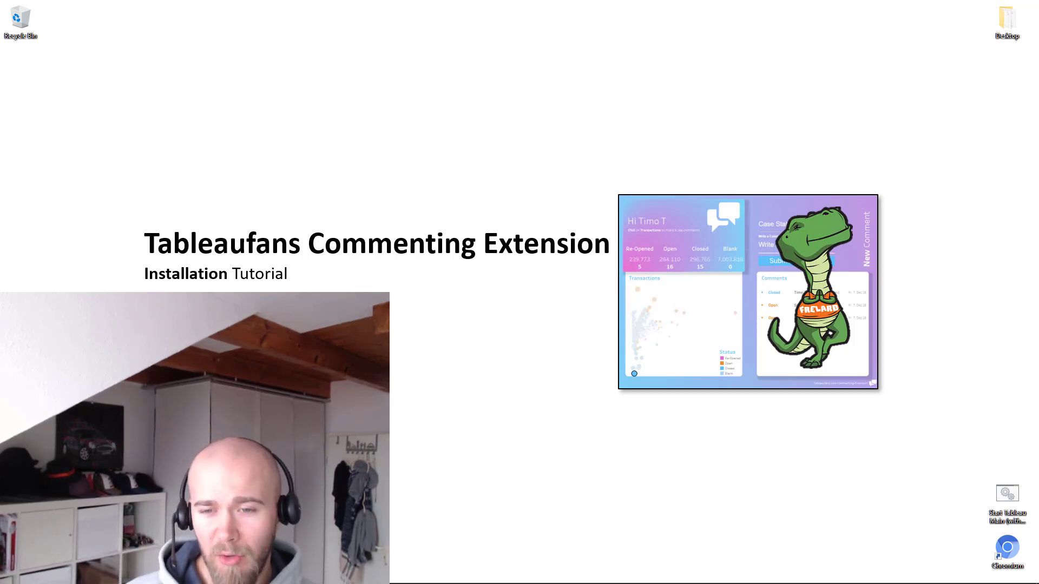
Switch from the desktop title slide to the tableaufans.com browser window.
key(alt+Tab)
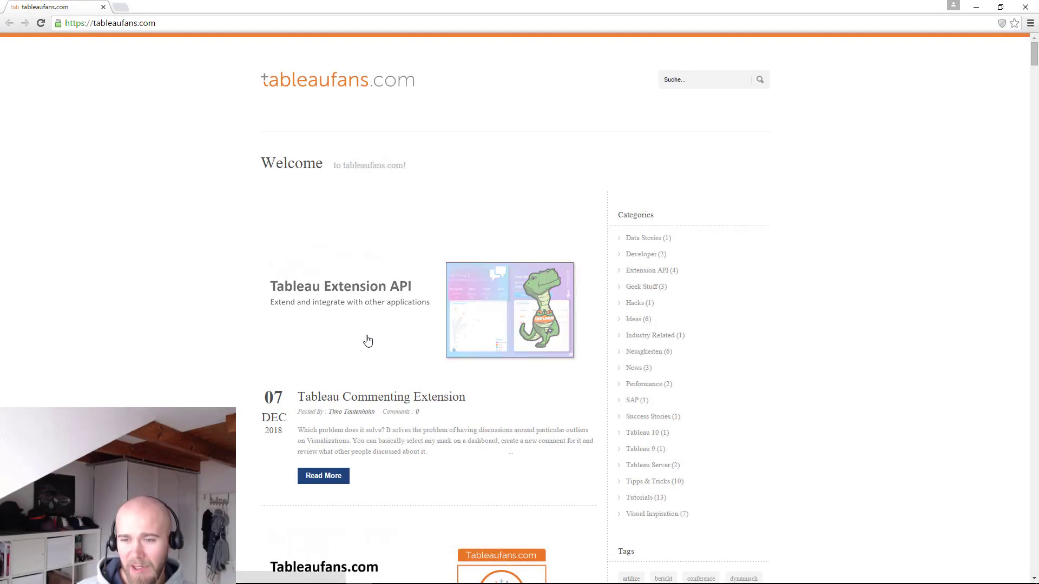
Reload the Tableau Commenting Extension post and scroll down to its 'How can I leverage it?' setup steps.
key(F5)
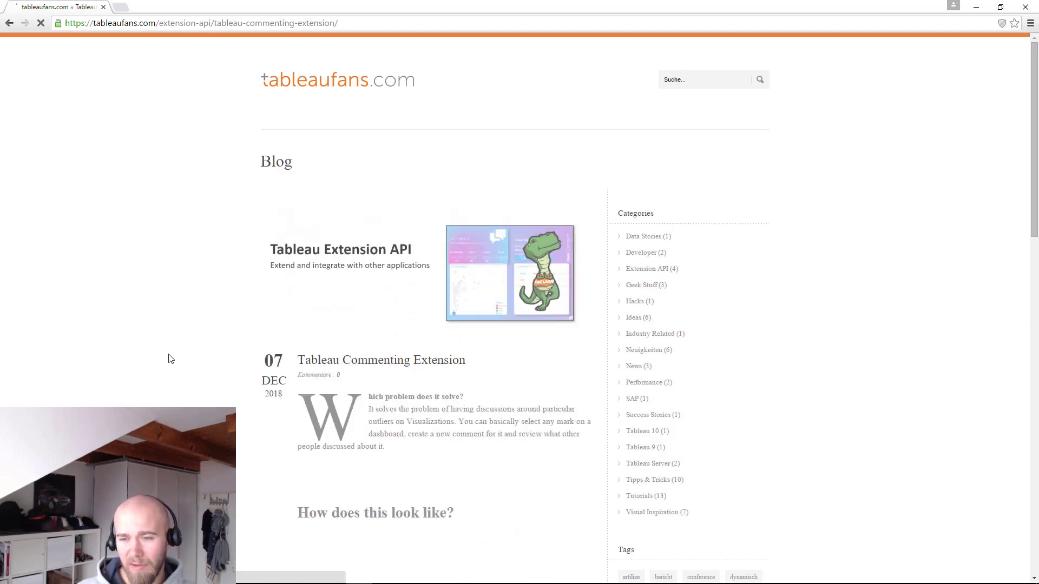
scroll(174, 367, down, 2)
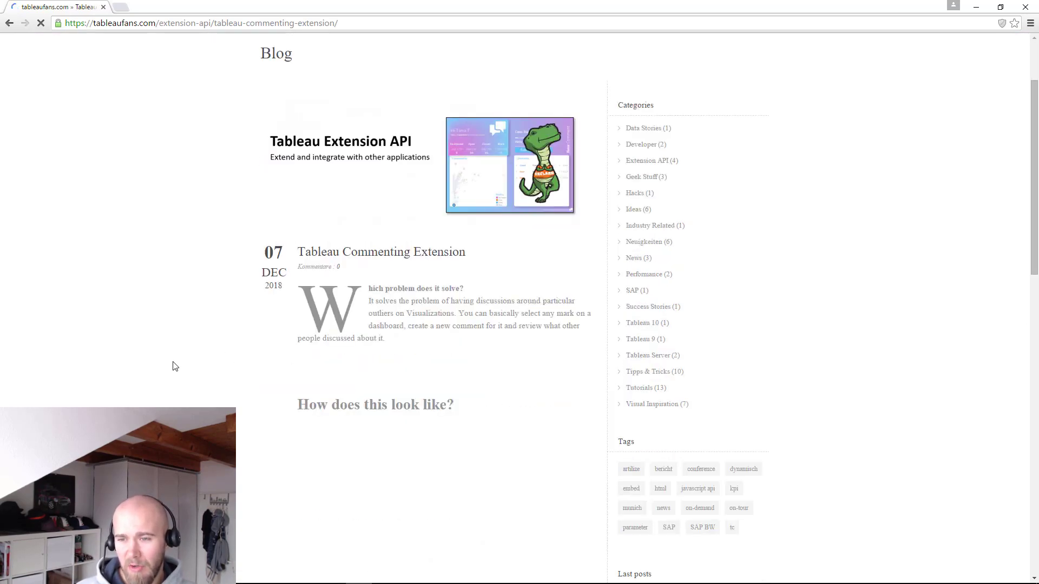
scroll(174, 366, down, 4)
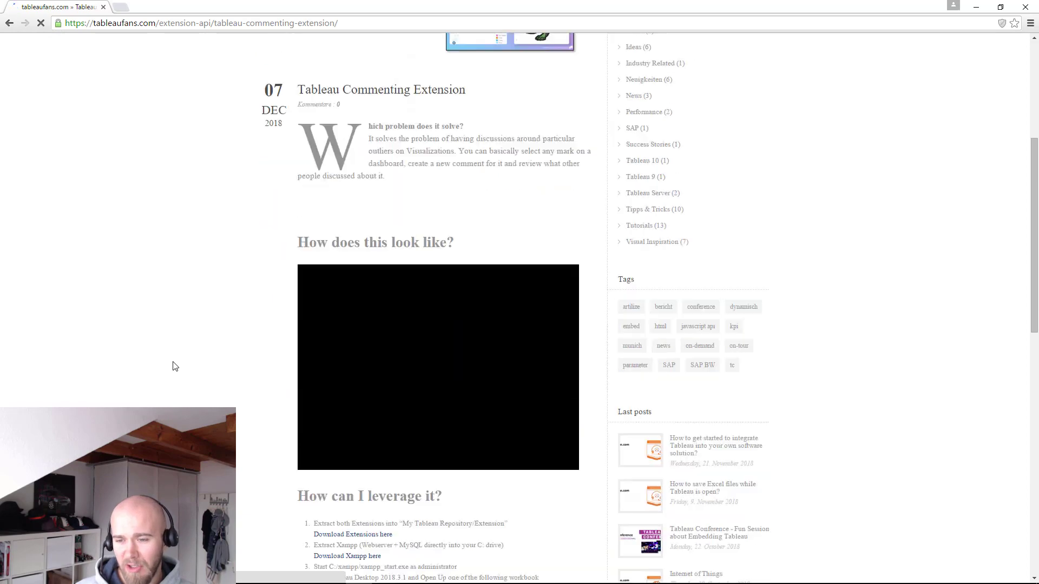
scroll(174, 366, down, 2)
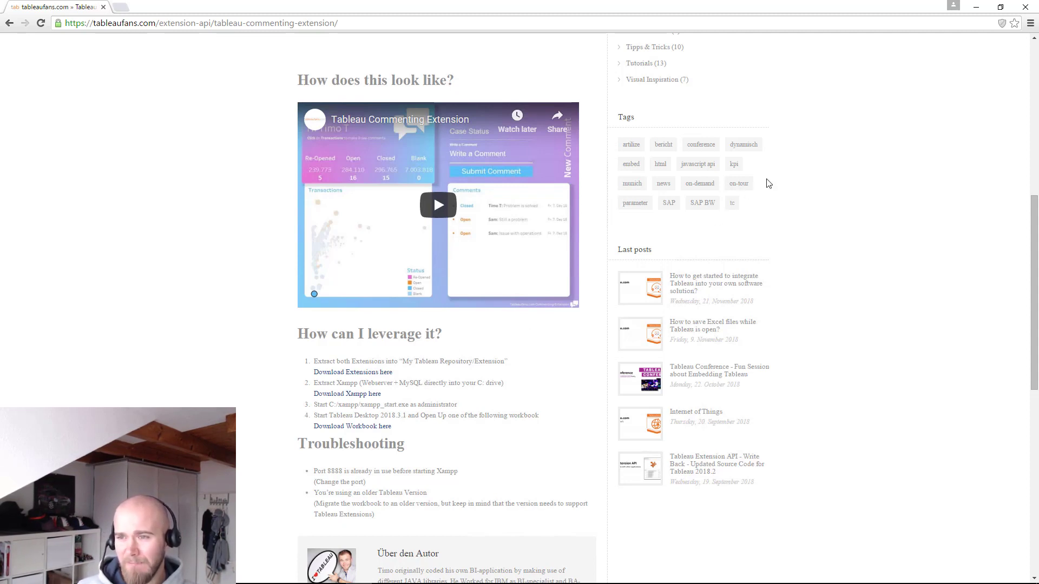
Snap the browser to the left half of the screen and the Downloads window to the right half.
key(super+Left)
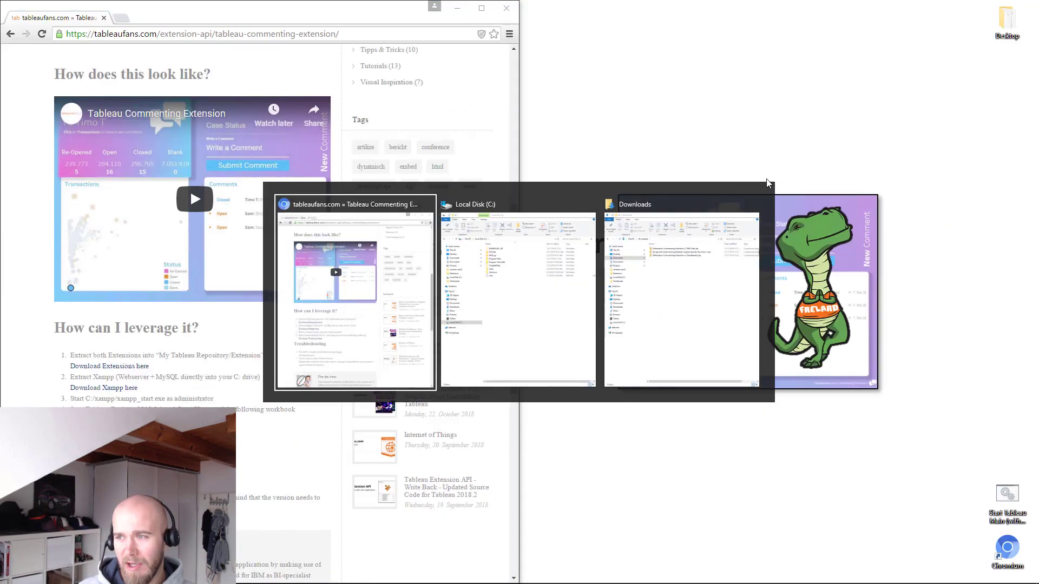
key(Right)
key(Right)
key(Return)
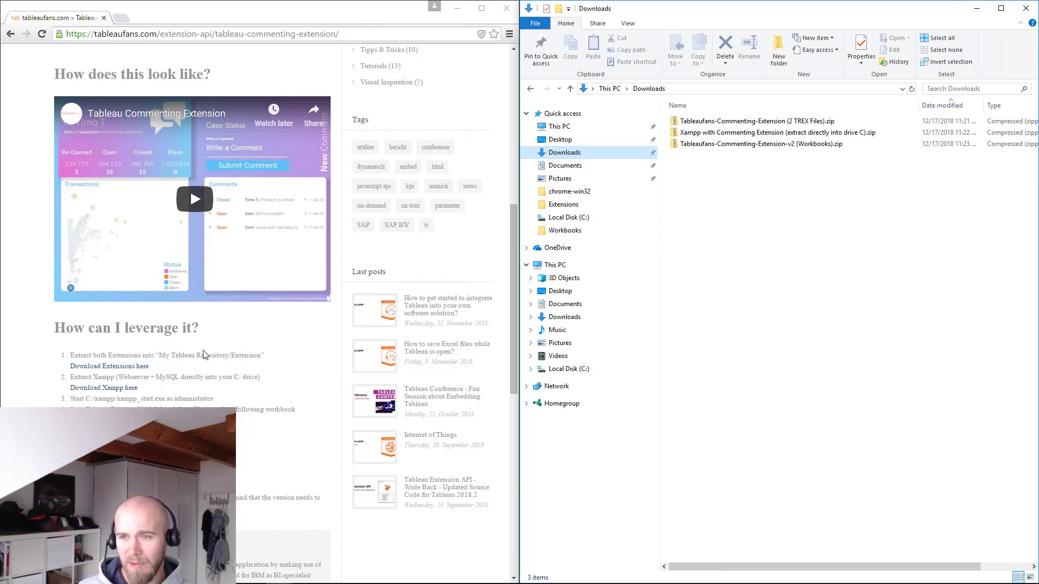
In the left Explorer window, open Documents > My Tableau Repository > Extensions.
key(alt+Tab)
key(alt+Tab)
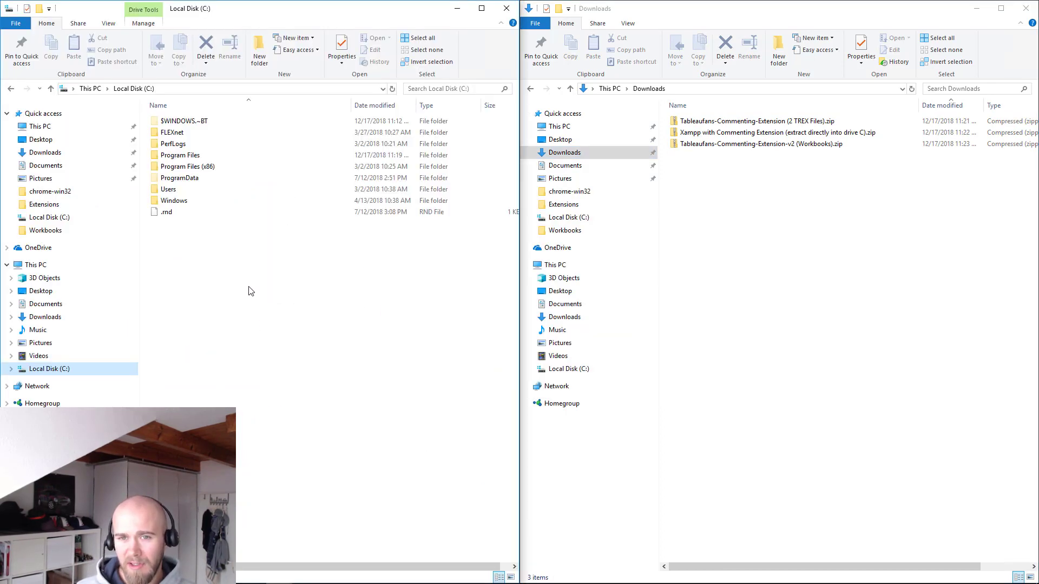
click(57, 167)
double_click(189, 133)
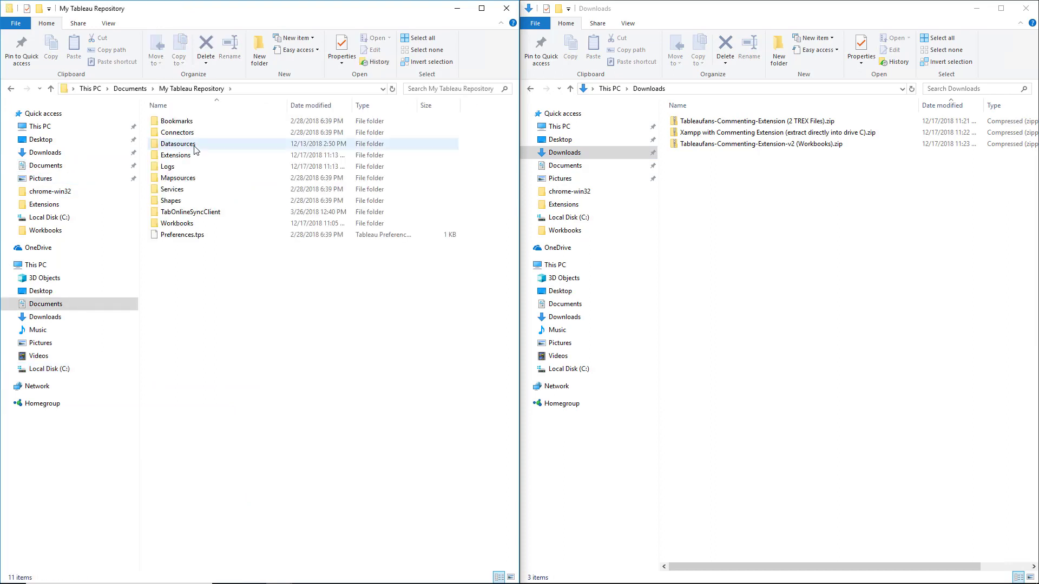
double_click(186, 159)
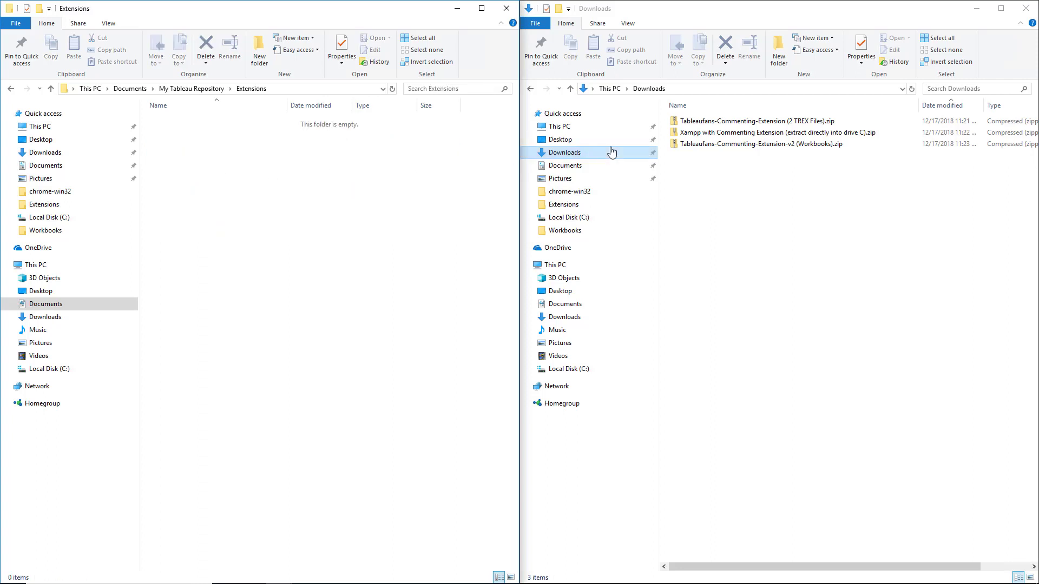
Copy both .trex files from the 2 TREX Files zip into the Extensions folder, then return to Downloads.
click(721, 123)
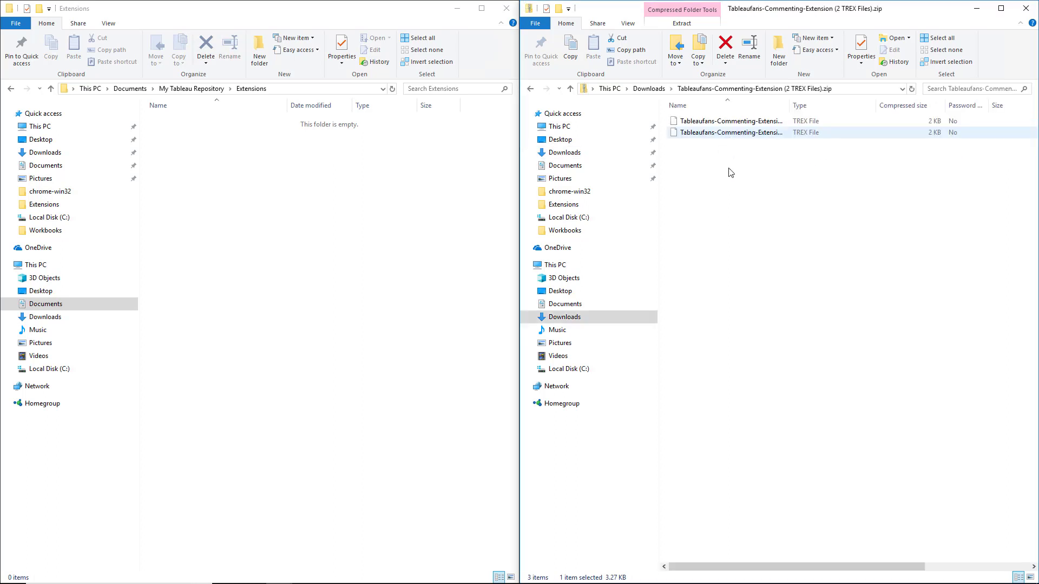
drag(729, 168, 693, 123)
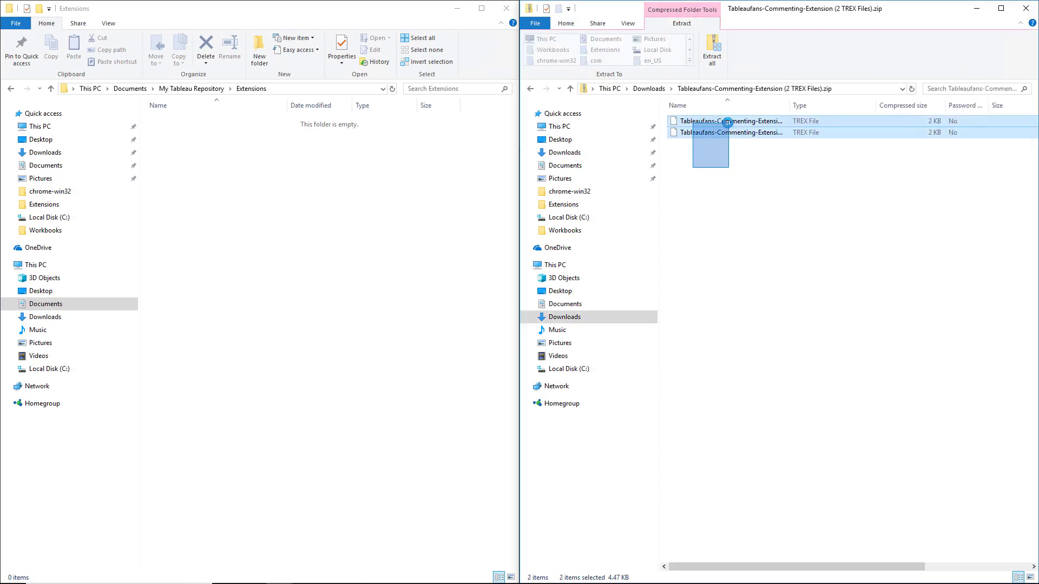
drag(730, 123, 313, 176)
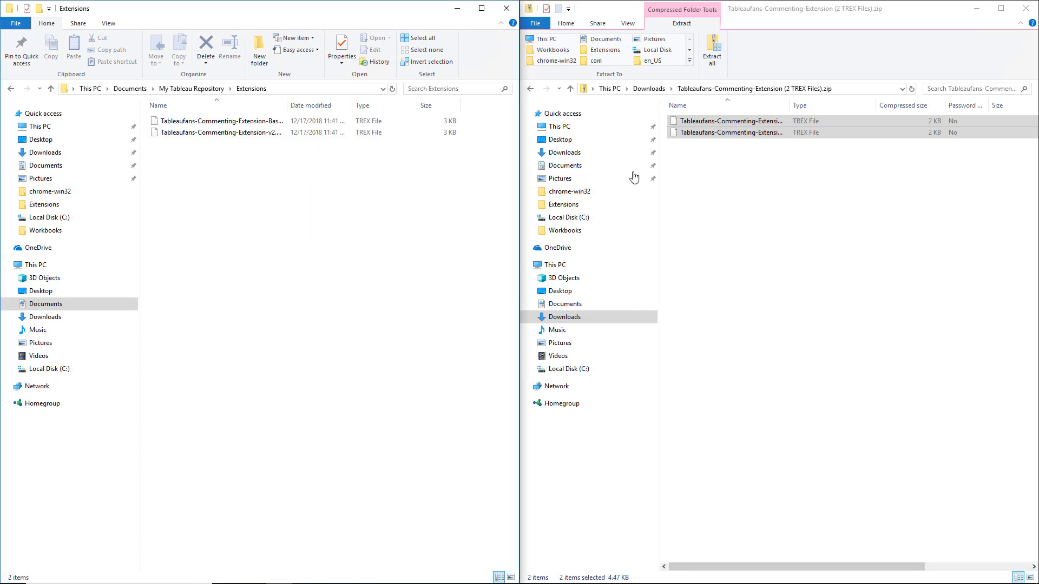
click(732, 202)
key(alt+Left)
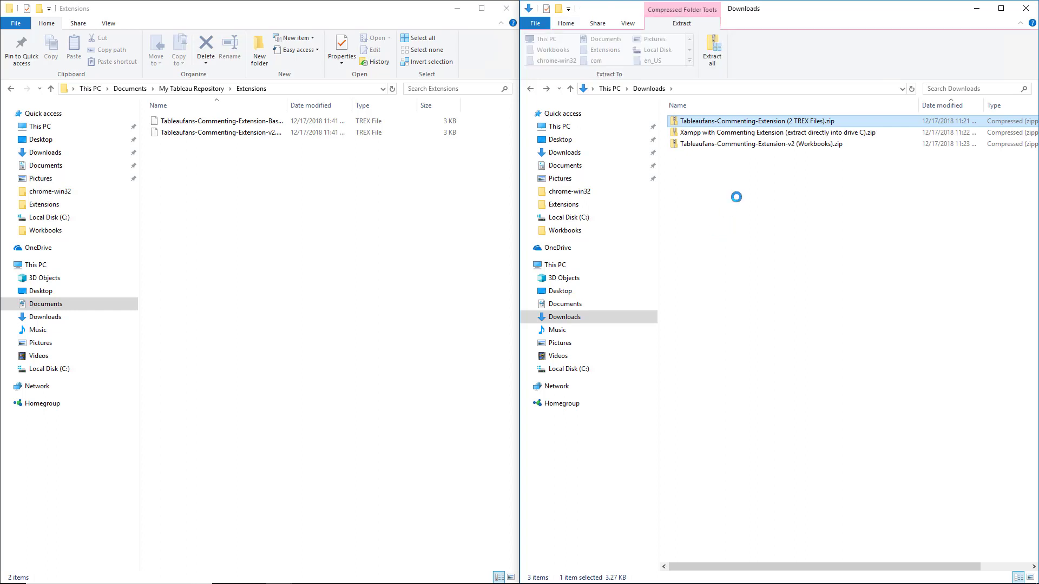
Copy the xampp folder from the Xampp with Commenting Extension zip to the root of Local Disk (C:).
click(776, 133)
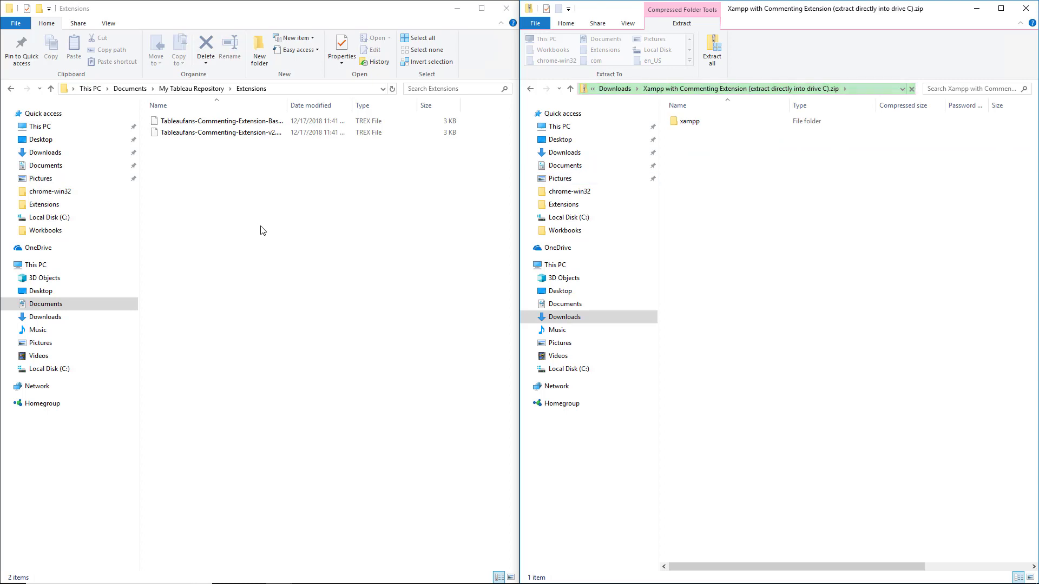
click(63, 219)
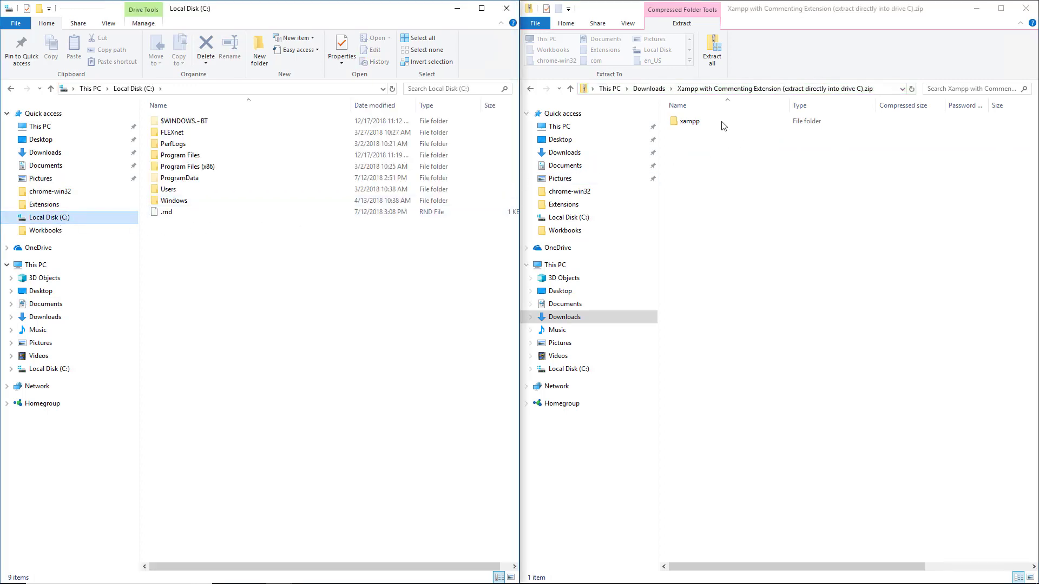
click(688, 123)
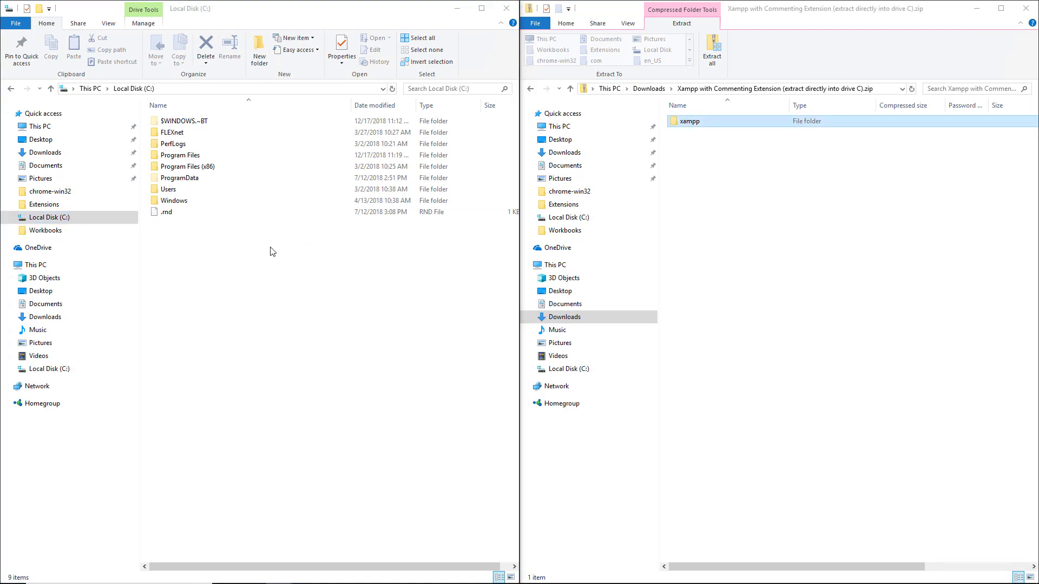
drag(260, 250, 260, 250)
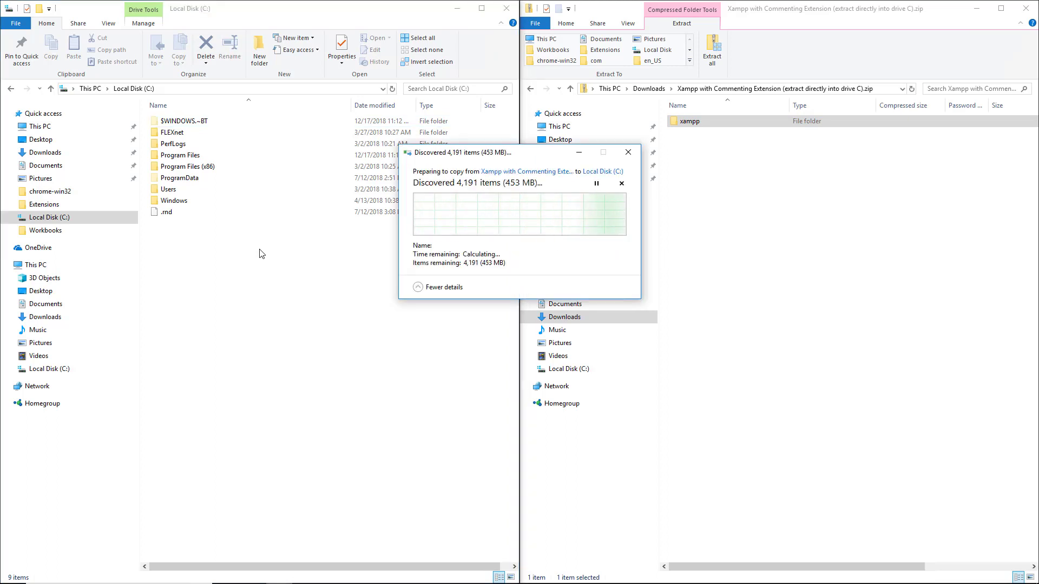
drag(498, 156, 336, 256)
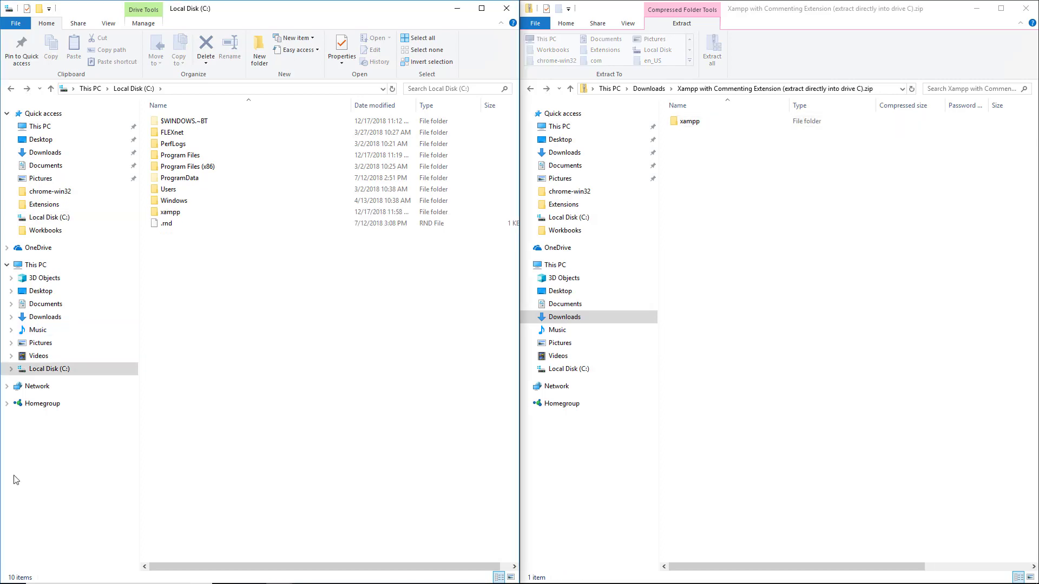
Run C:\xampp\xampp_start.exe as administrator, then return to the browser.
double_click(183, 212)
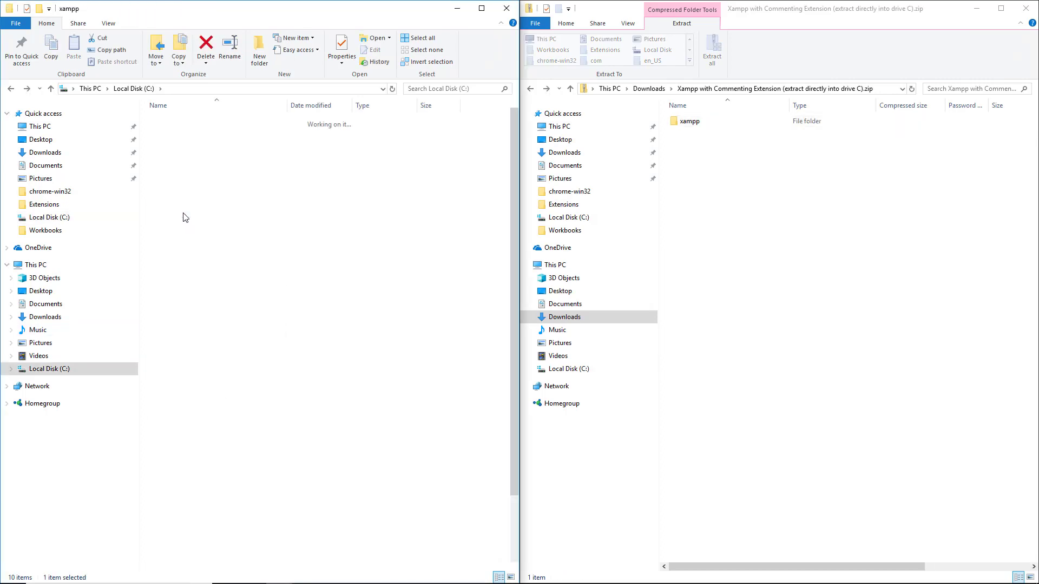
scroll(242, 374, down, 3)
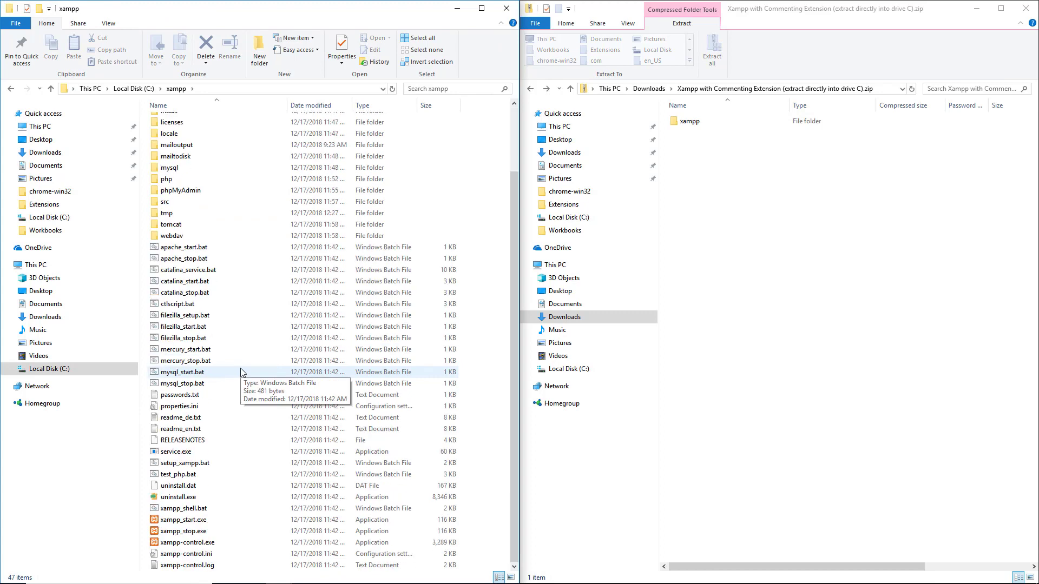
right_click(192, 522)
click(118, 294)
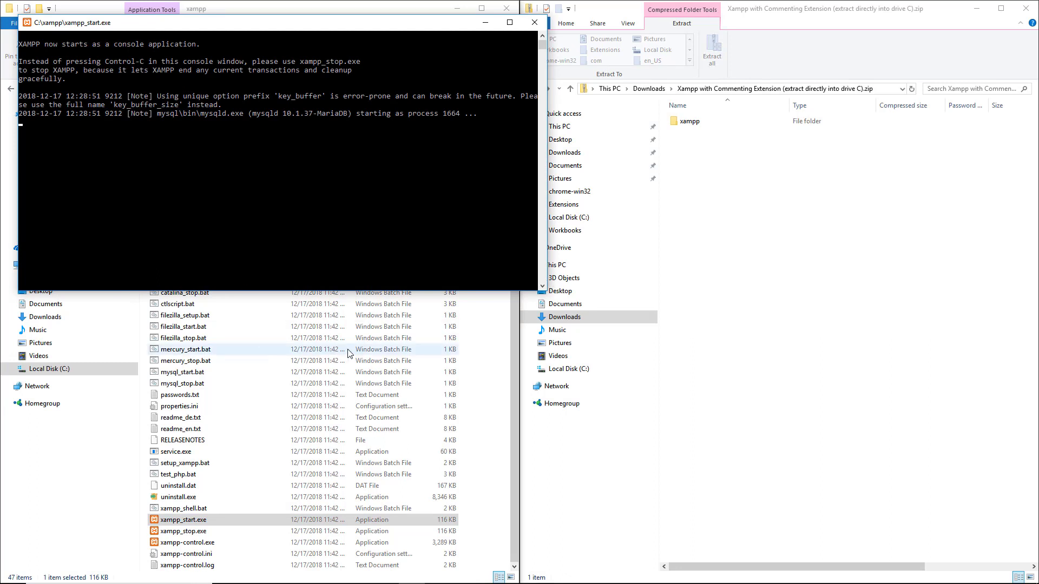
key(alt+Tab)
key(alt+Tab)
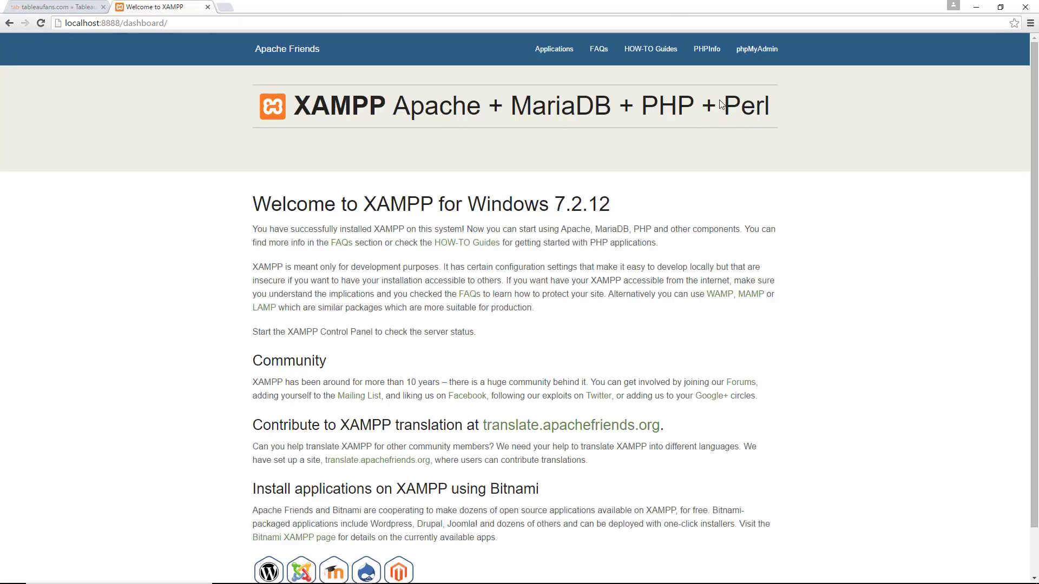
Go from the XAMPP dashboard to phpMyAdmin and select the yoursqldb database to list its three tables.
click(747, 59)
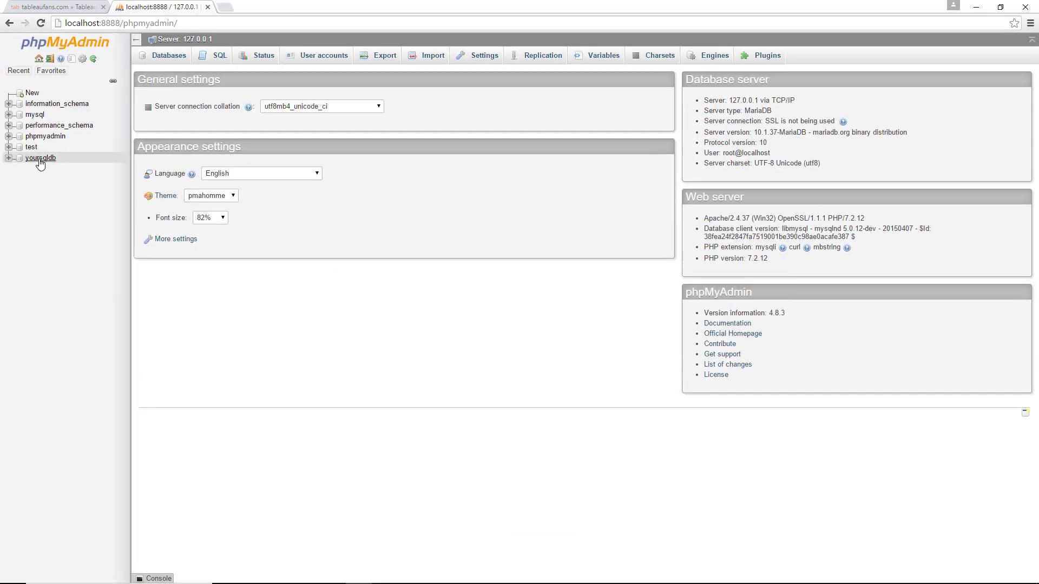
click(40, 160)
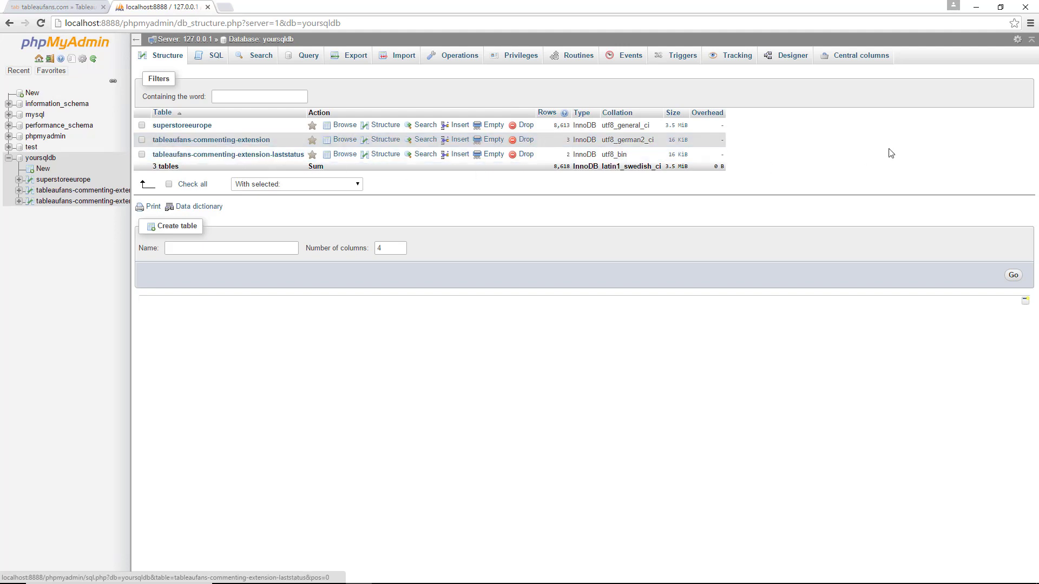
Minimize the browser and the XAMPP console, and bring File Explorer back to Downloads.
click(978, 13)
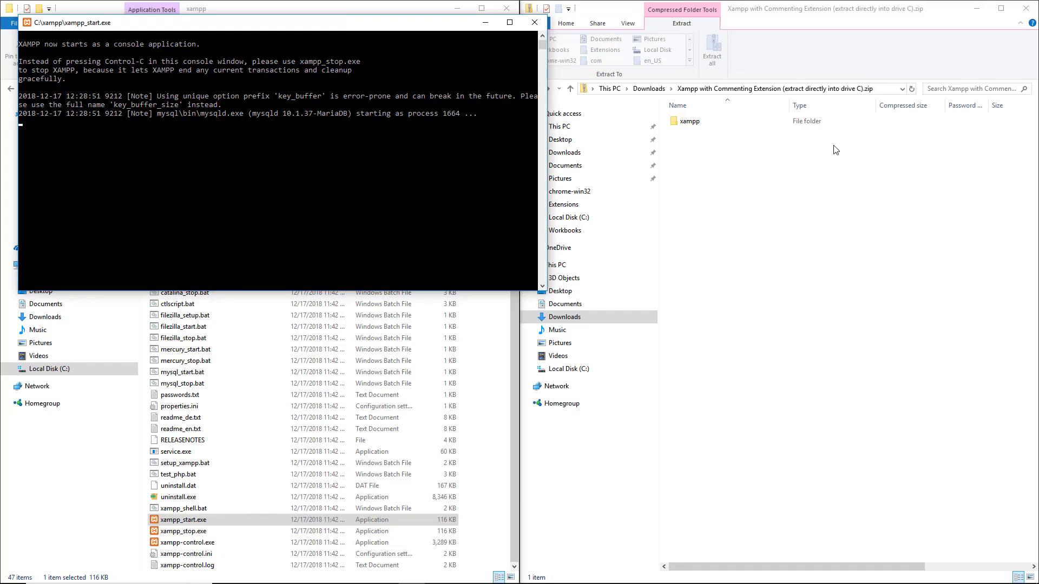
click(485, 22)
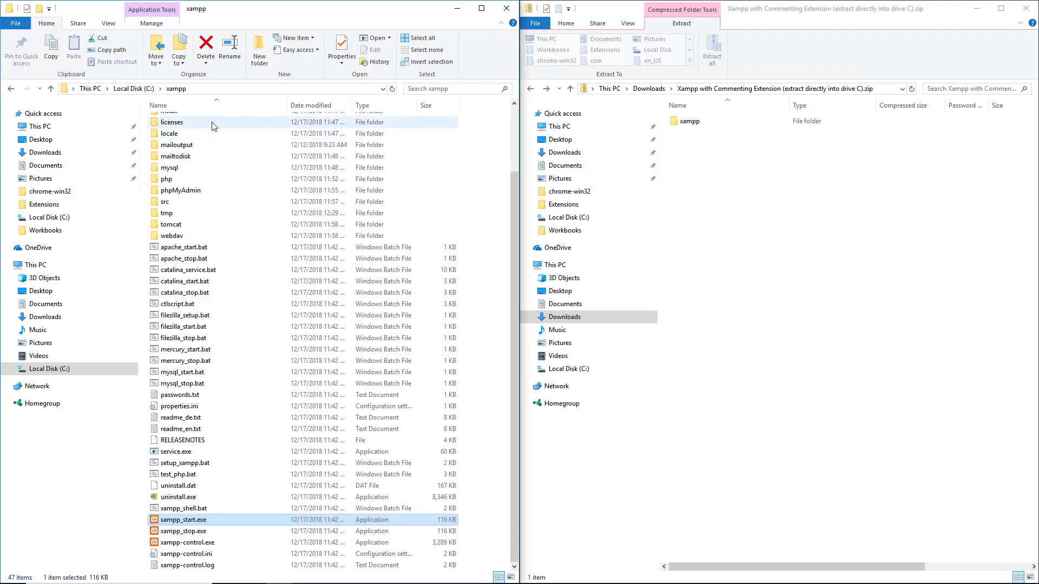
click(705, 151)
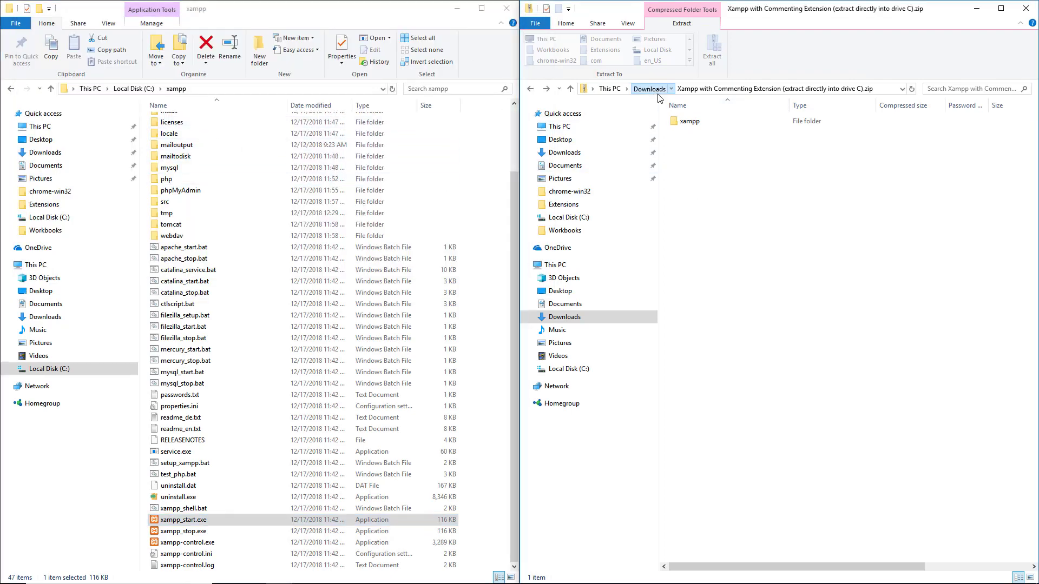
click(650, 89)
Open the Tableaufans workbooks zip, select both .twbx workbooks, and select the second workbook icon on the desktop.
double_click(706, 144)
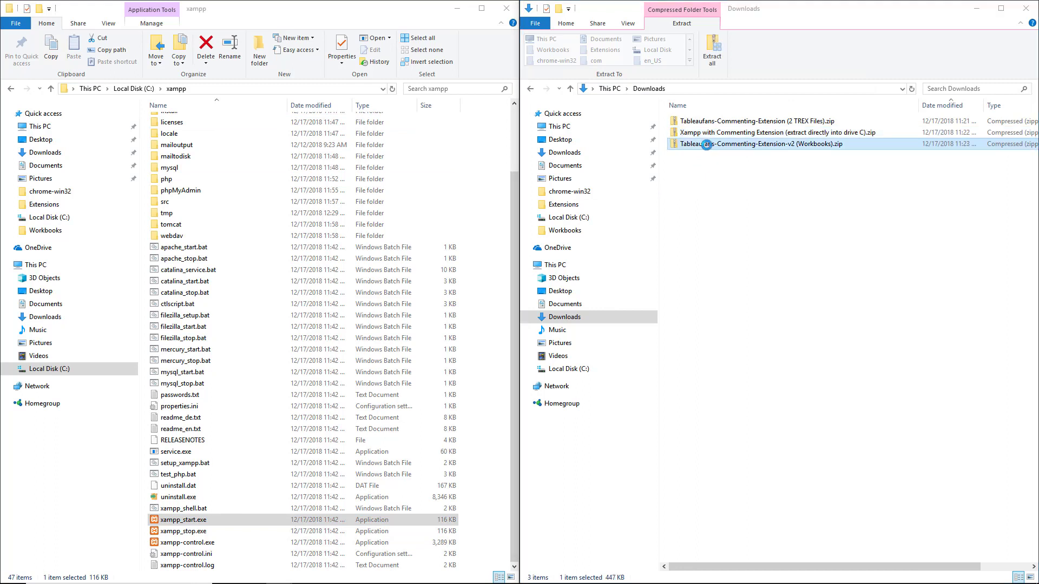
drag(714, 157, 569, 143)
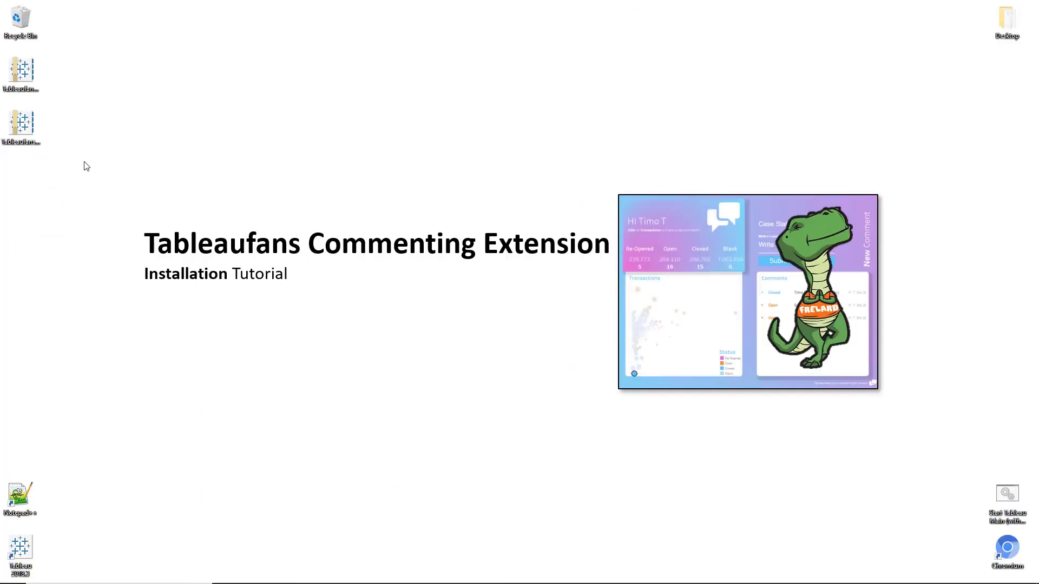
drag(77, 56, 6, 136)
click(35, 142)
Open the Basic-v2 workbook and sign in to the localhost MySQL connection with its username and password.
click(31, 169)
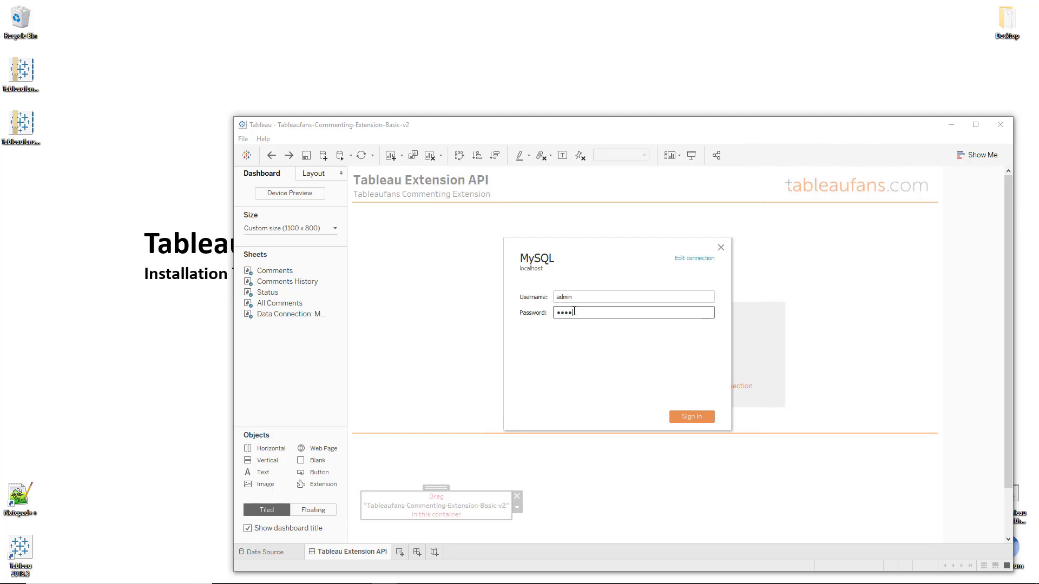
click(680, 415)
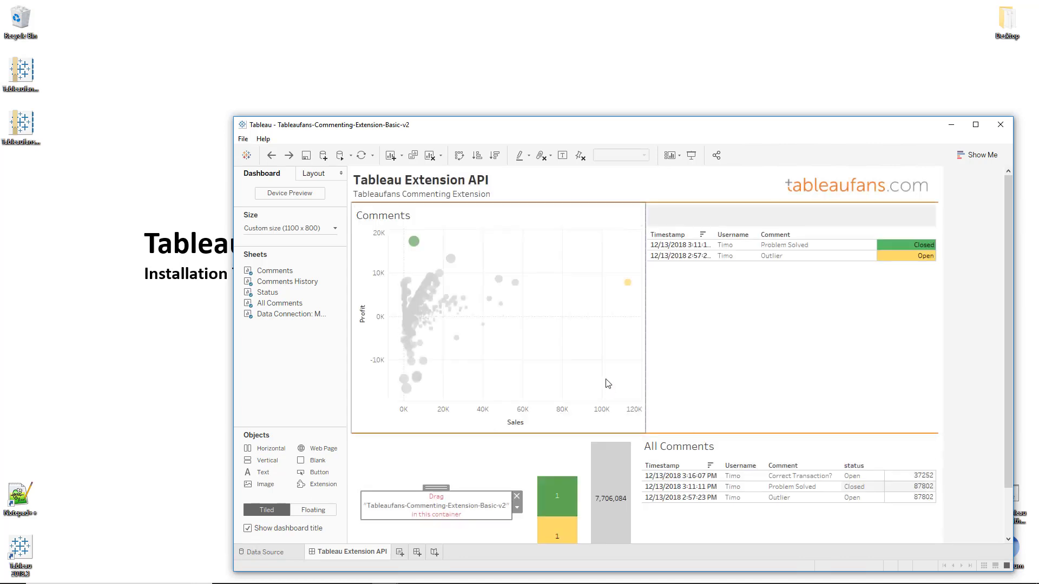
Load Tableaufans-Commenting-Extension-Basic-v2.trex from My Extensions into the empty container and allow full data access.
double_click(571, 126)
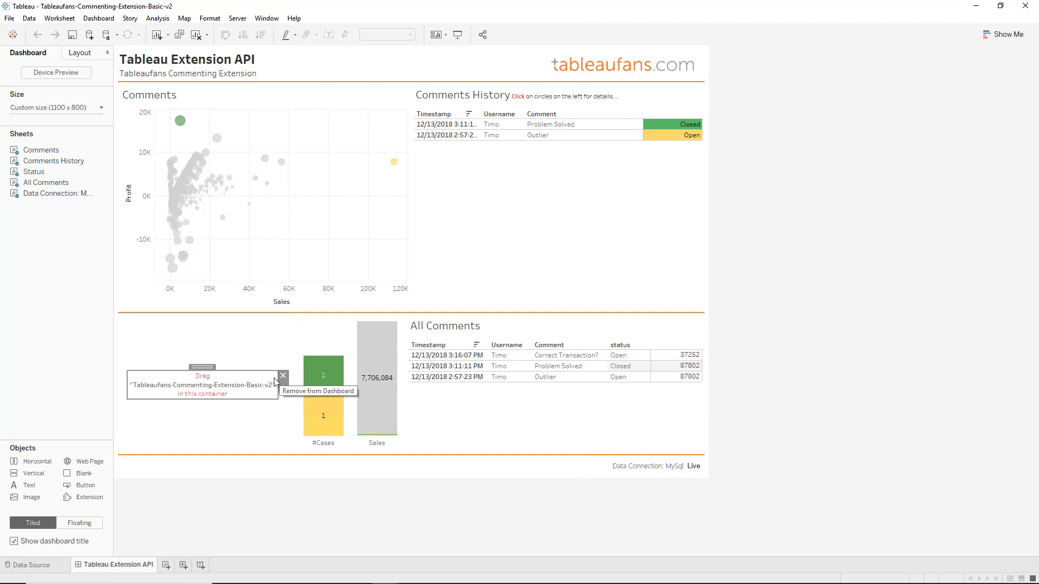
drag(92, 498, 194, 422)
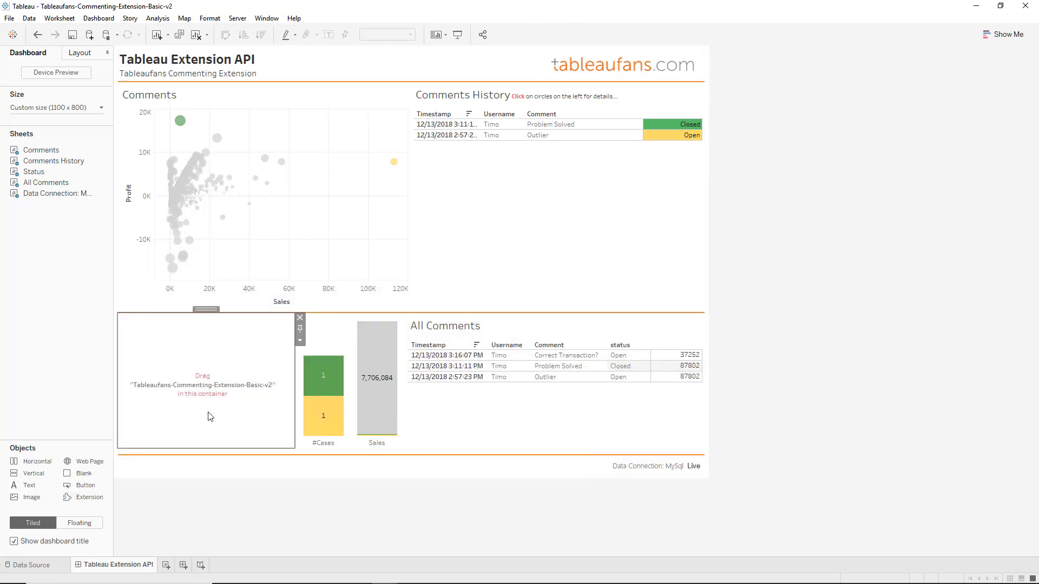
click(579, 334)
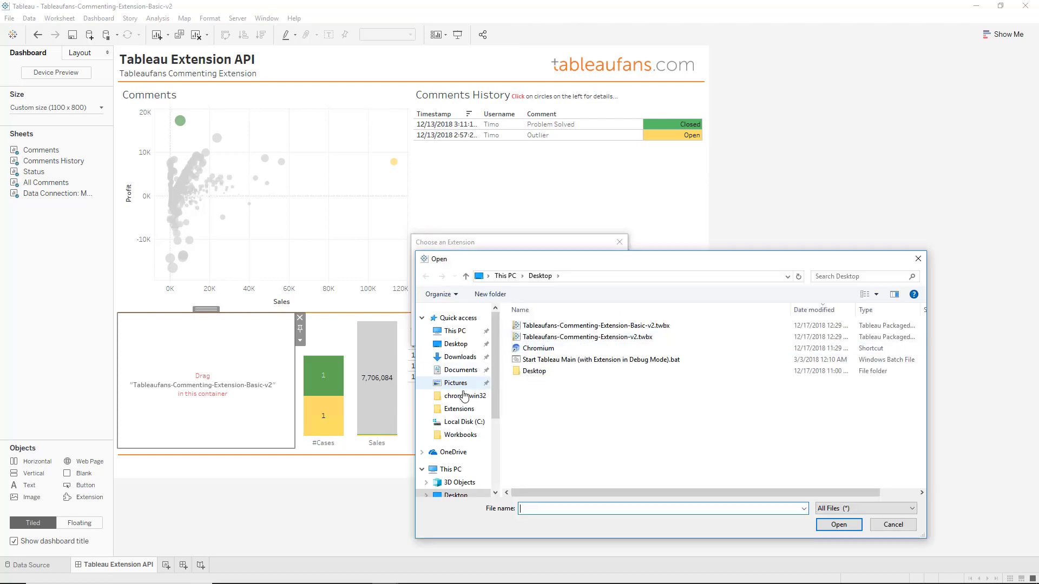
click(460, 410)
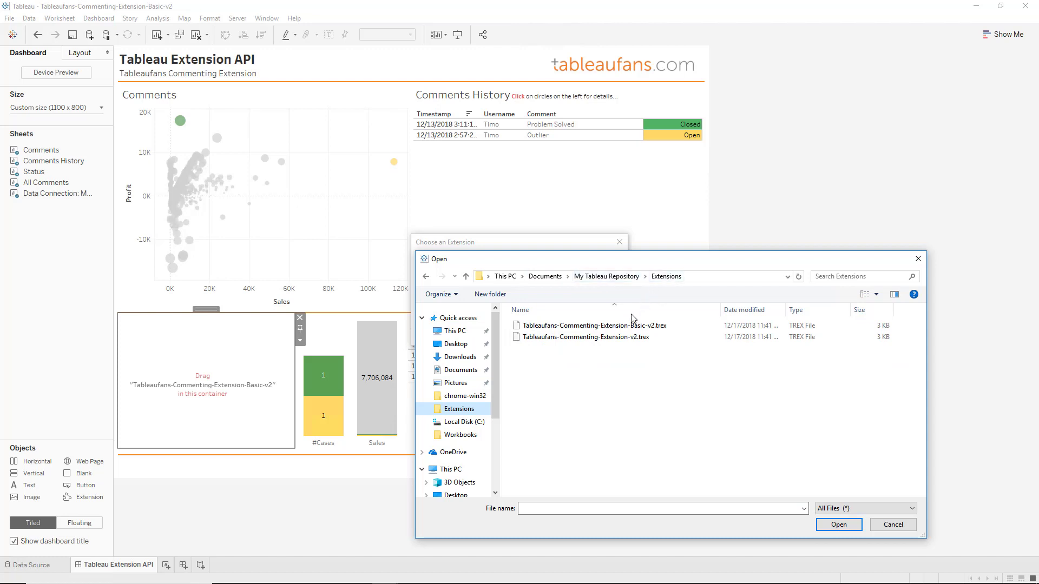
click(627, 330)
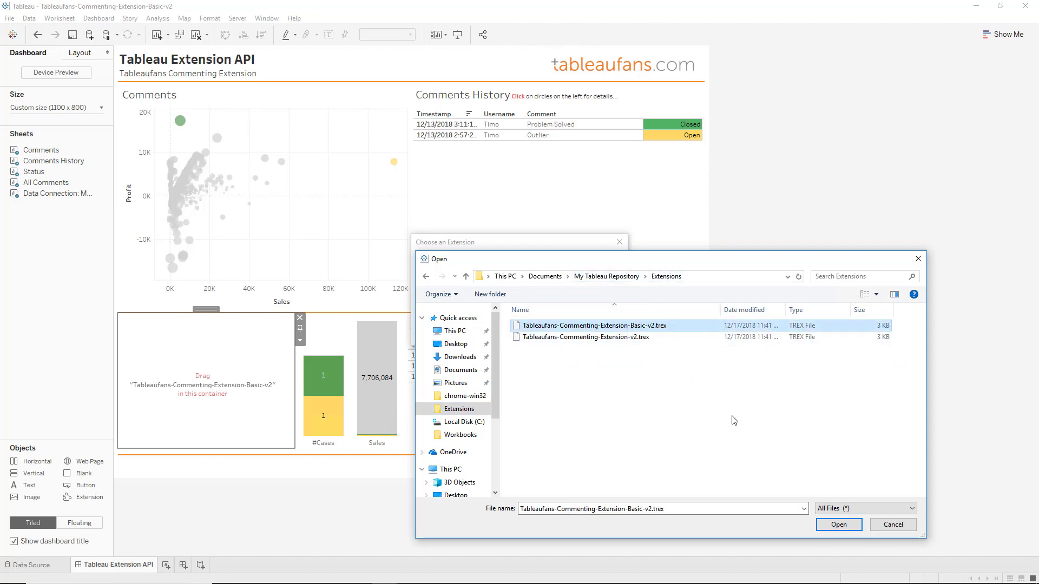
click(829, 525)
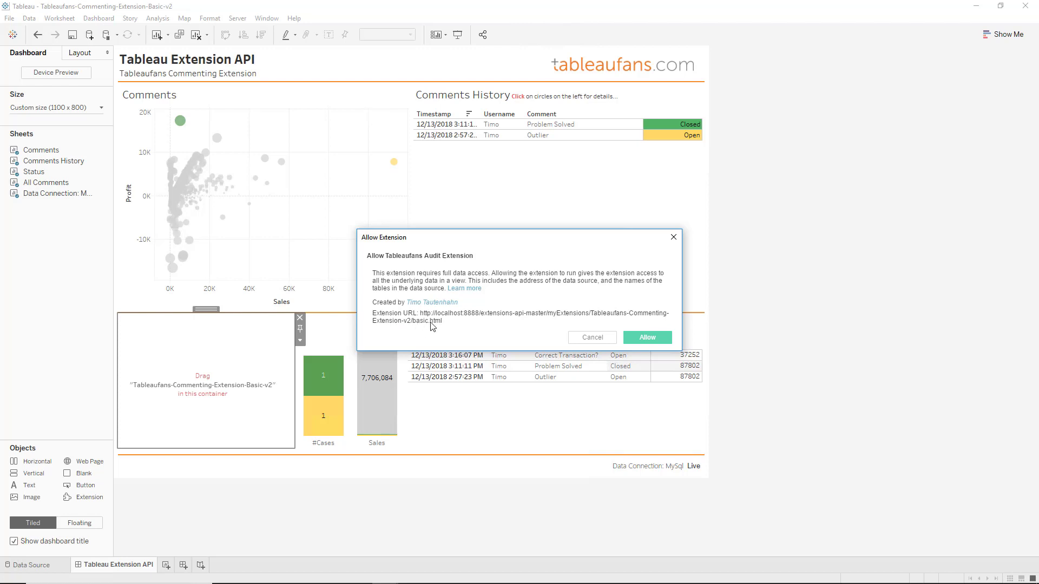
click(644, 339)
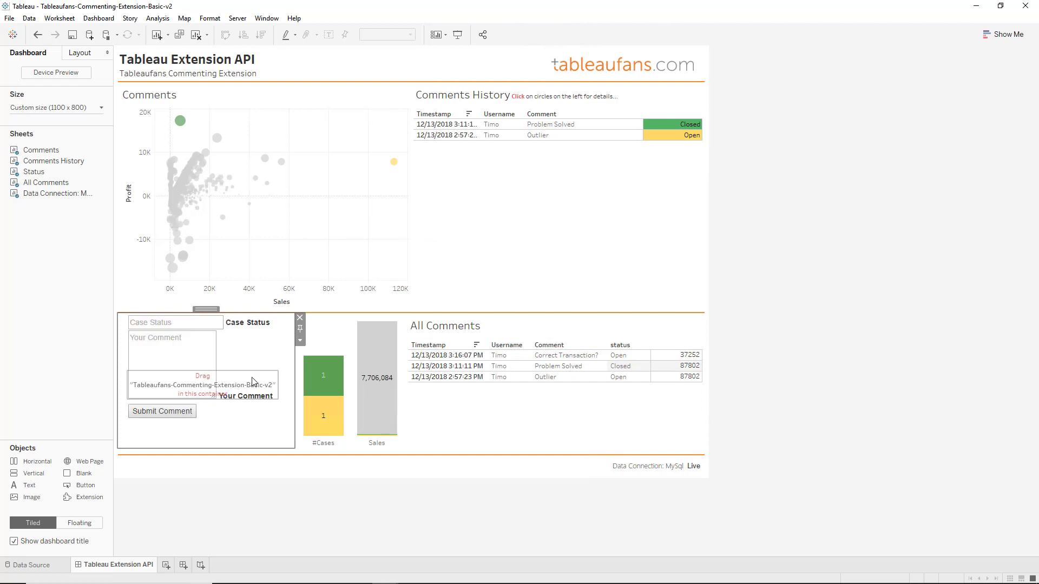
Enter Presentation Mode, slightly enlarge the comment box, and view the green and yellow circles' comments.
click(458, 35)
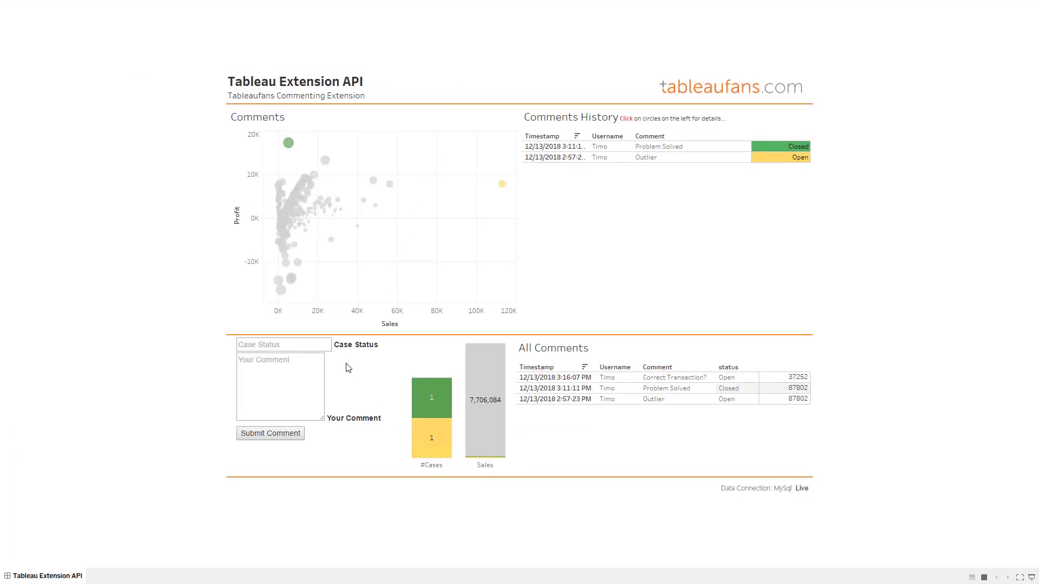
drag(323, 419, 332, 427)
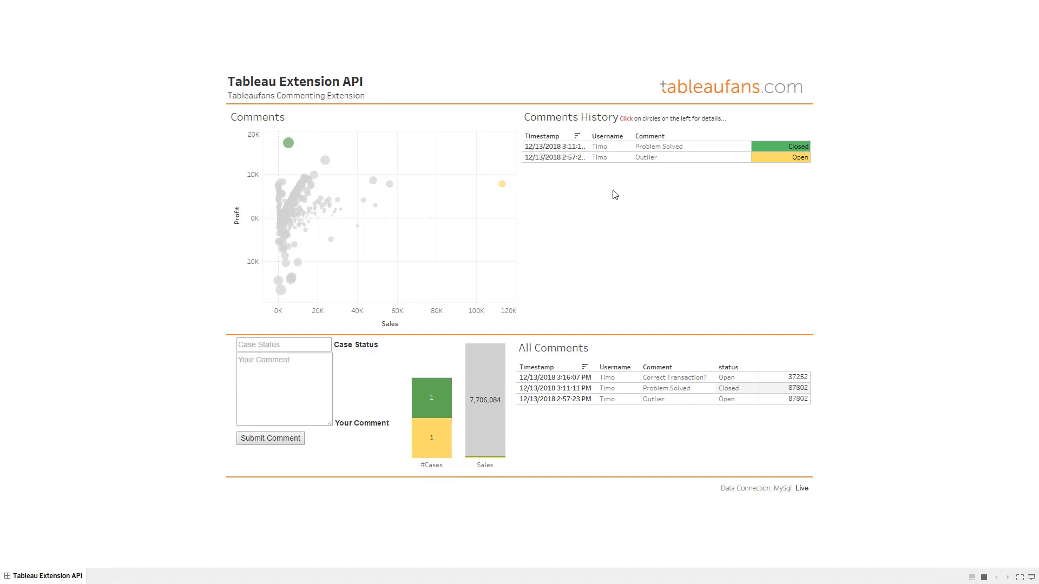
click(289, 144)
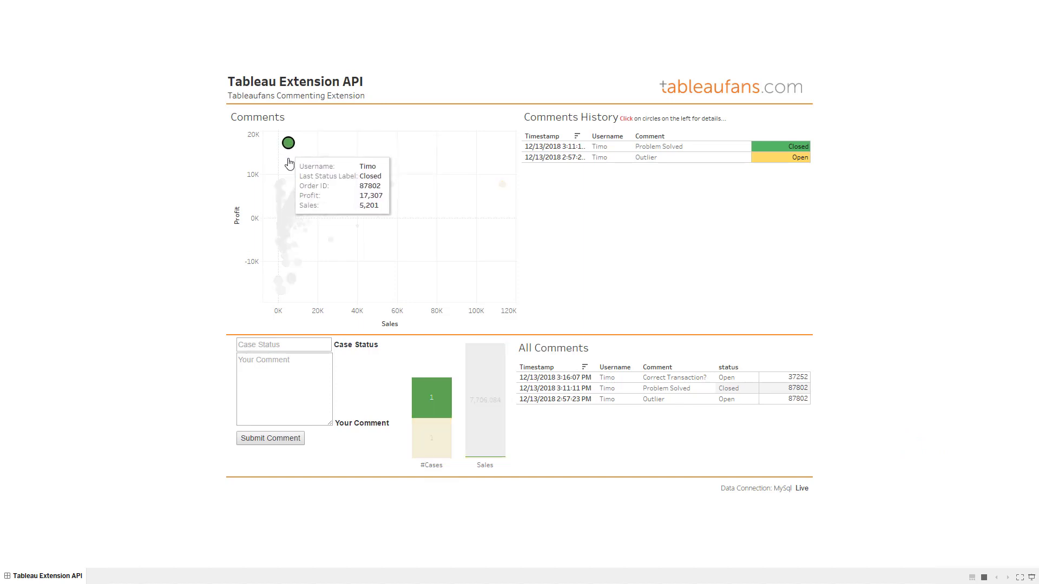
click(291, 162)
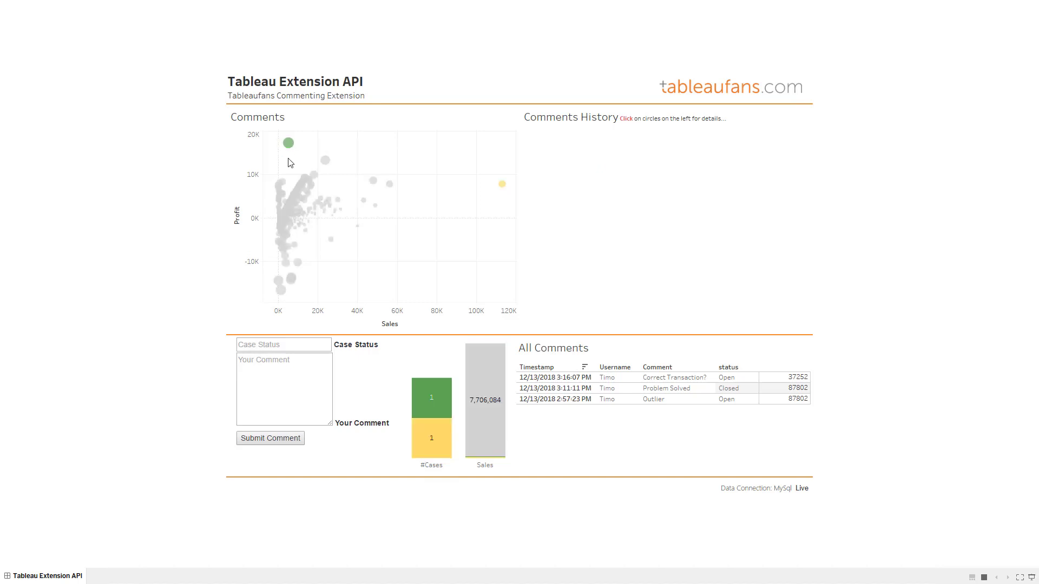
click(503, 185)
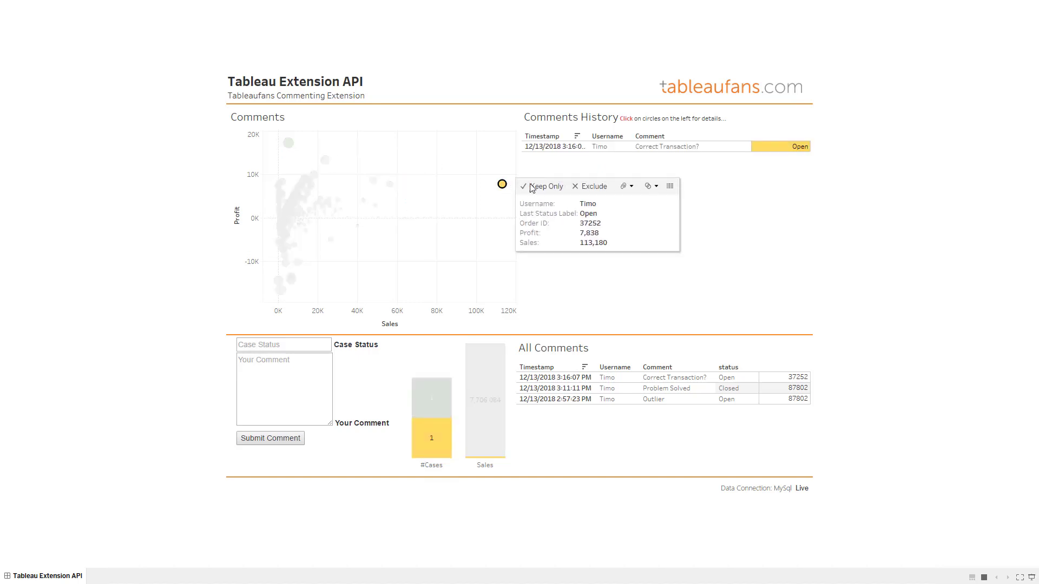
Deselect the yellow circle and select an uncommented grey circle in the scatter plot.
click(502, 204)
mouse_move(325, 161)
click(324, 161)
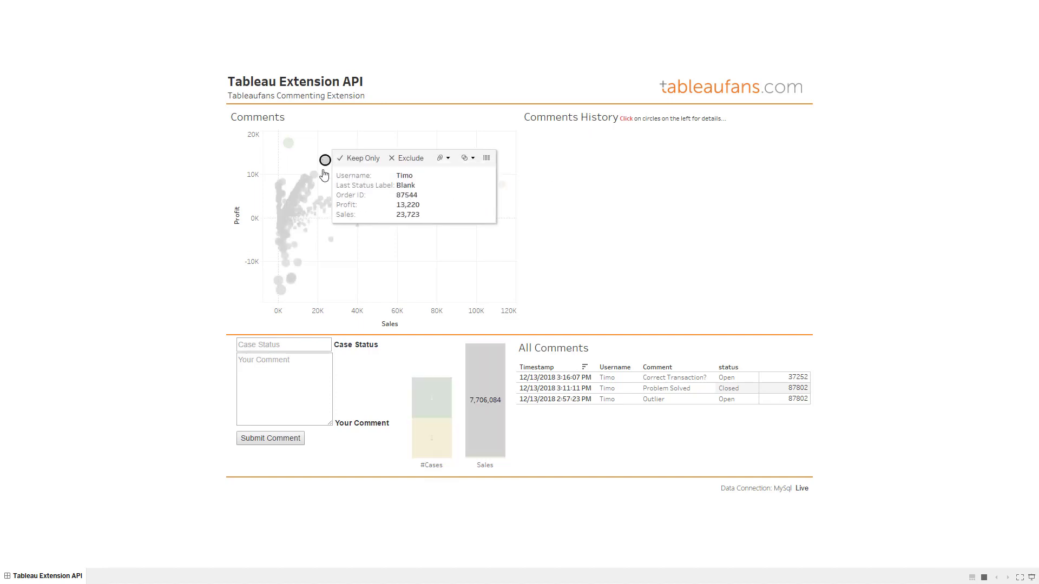
Submit an Open 'Software Issue' comment for that circle, check its history, then deselect it.
click(266, 347)
text(Open)
key(Tab)
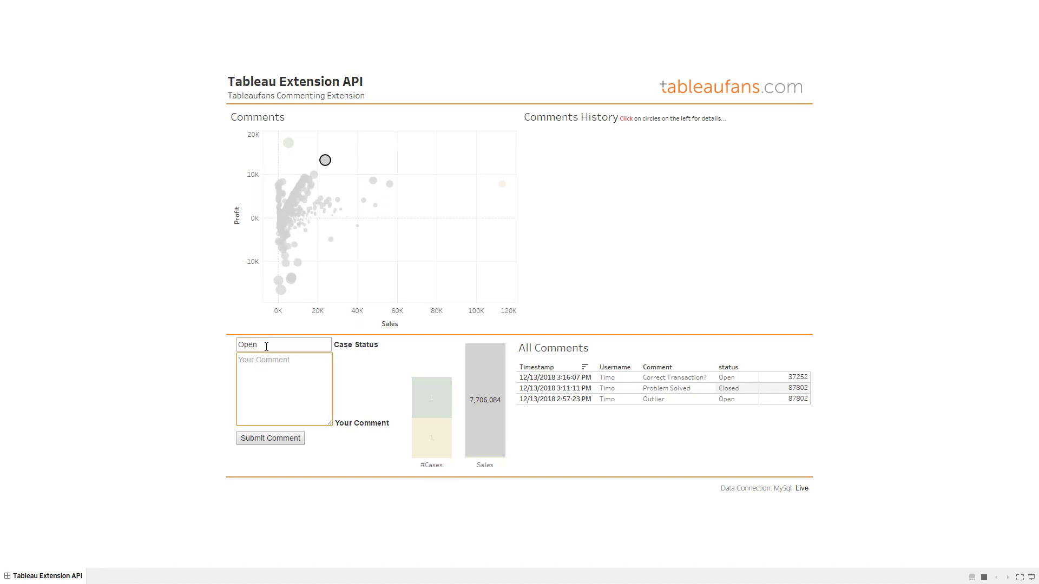
text(Software Issue)
click(265, 437)
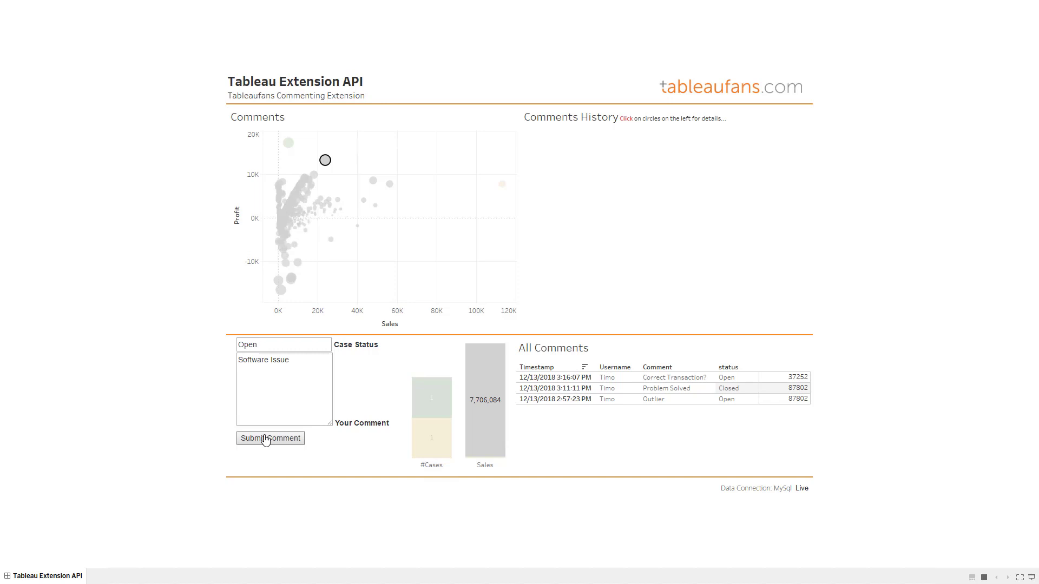
click(325, 161)
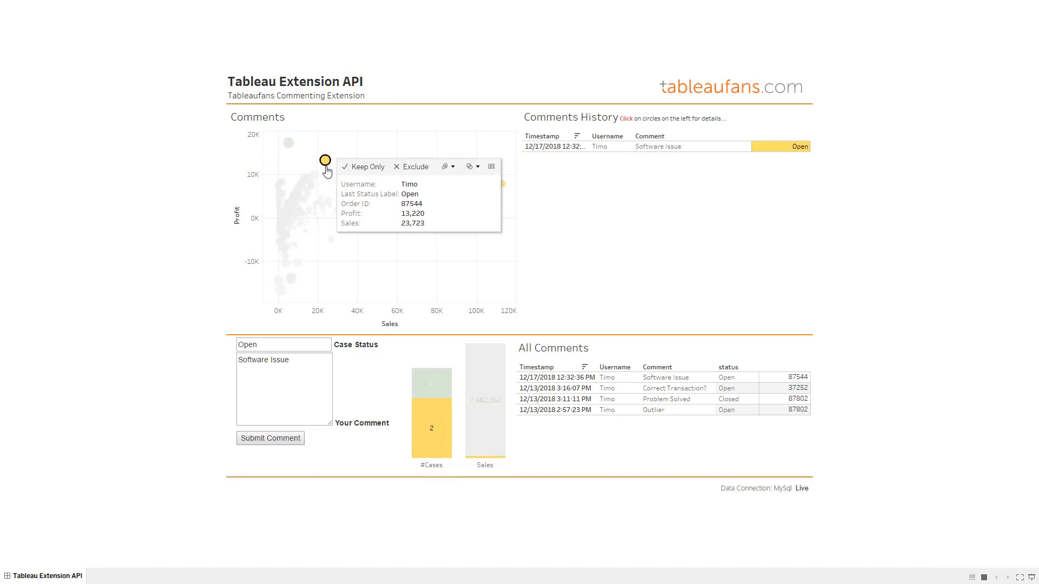
click(325, 166)
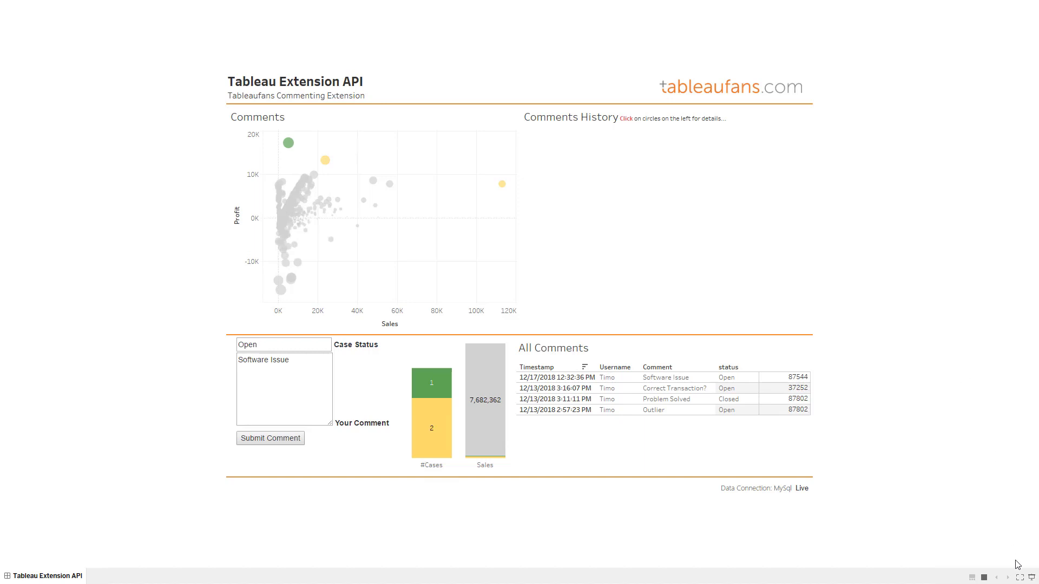
Switch to the v2 workbook, sign in to MySQL, and maximize the window.
key(alt+Tab)
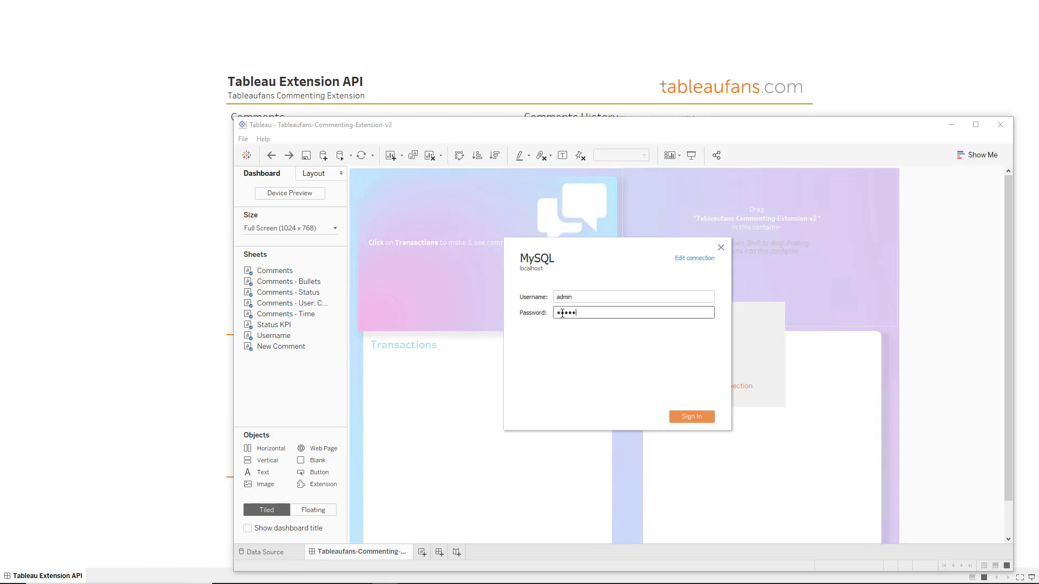
key(Return)
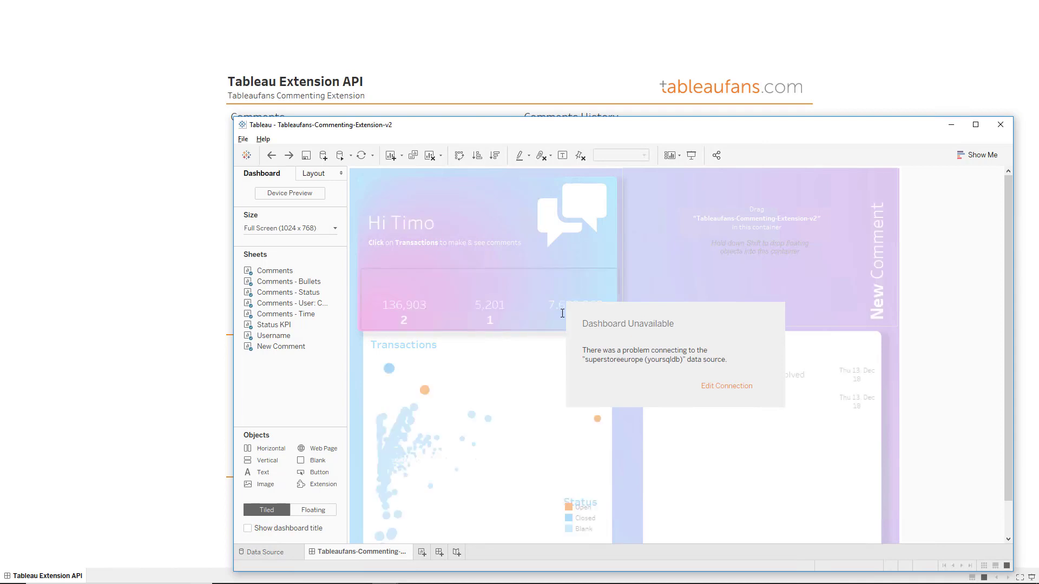
double_click(591, 125)
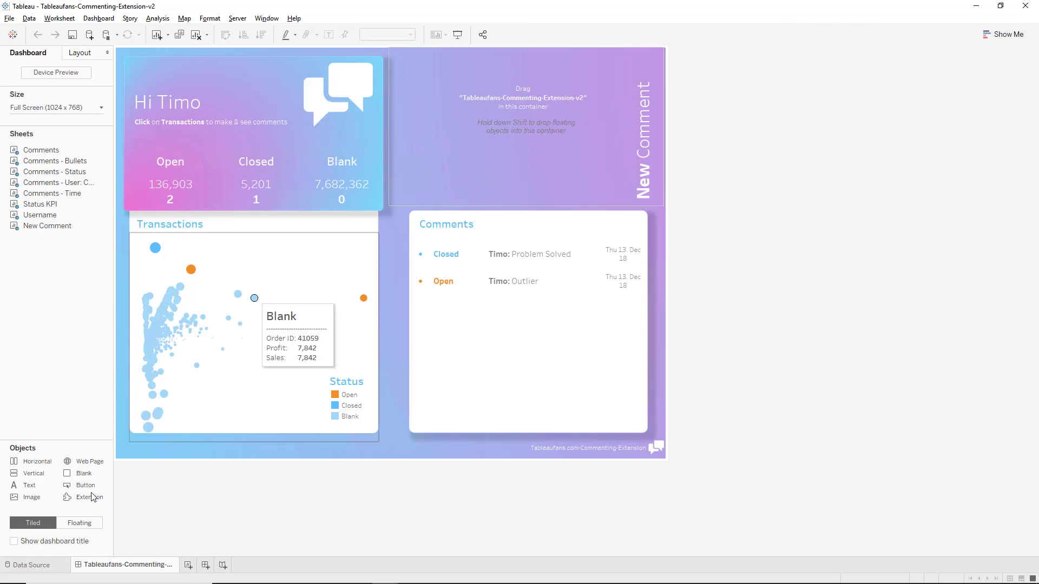
Place an Extension object in the top-right container, load Tableaufans-Commenting-Extension-v2.trex, and allow it.
drag(103, 497, 453, 175)
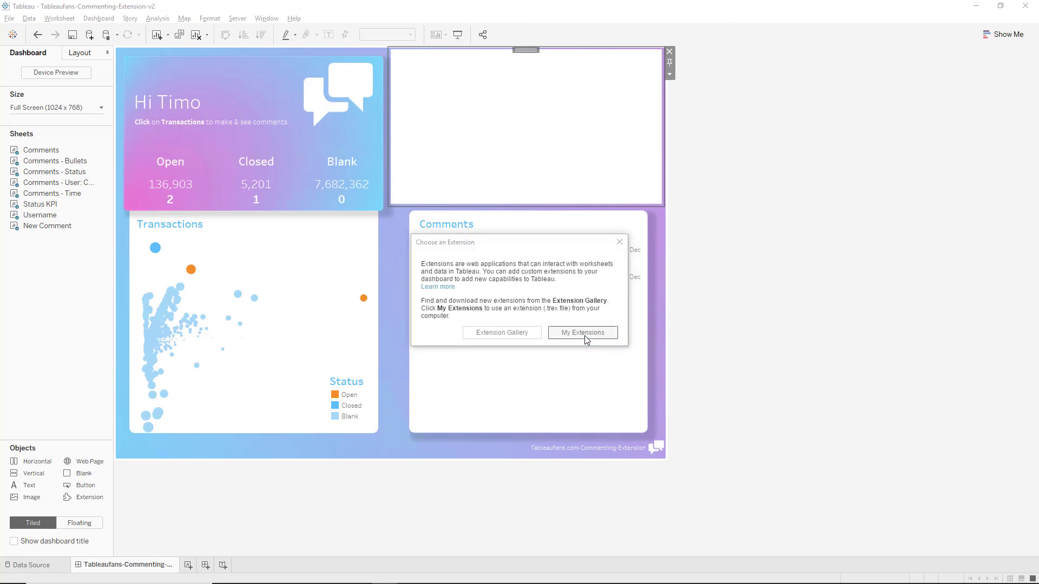
click(584, 333)
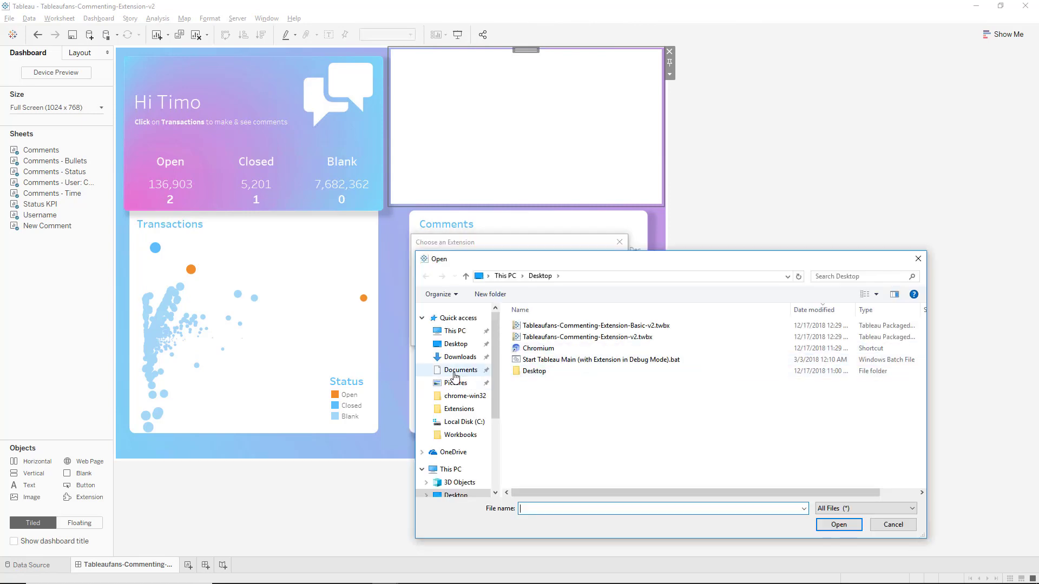
click(459, 409)
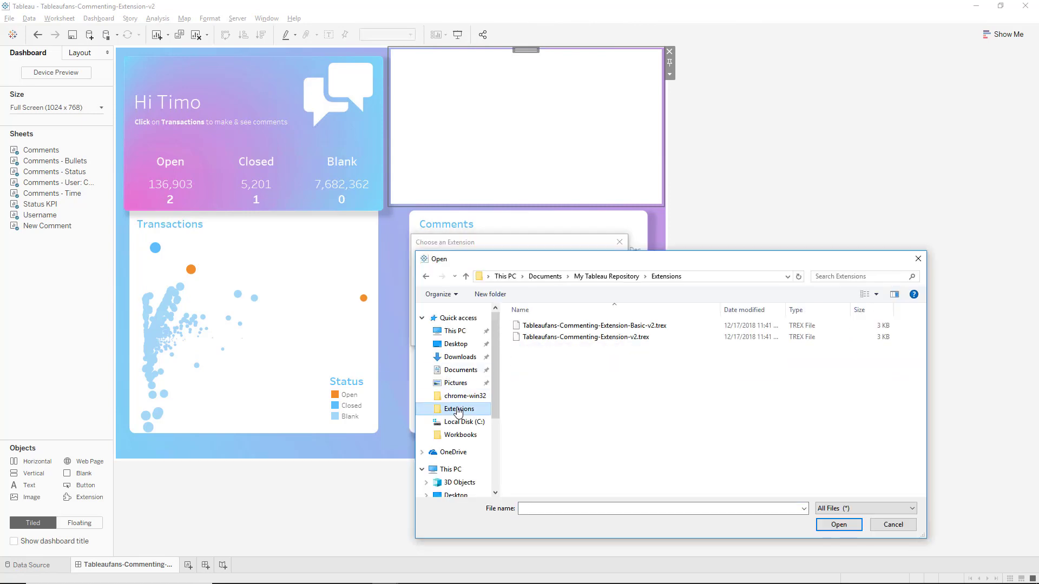
double_click(573, 338)
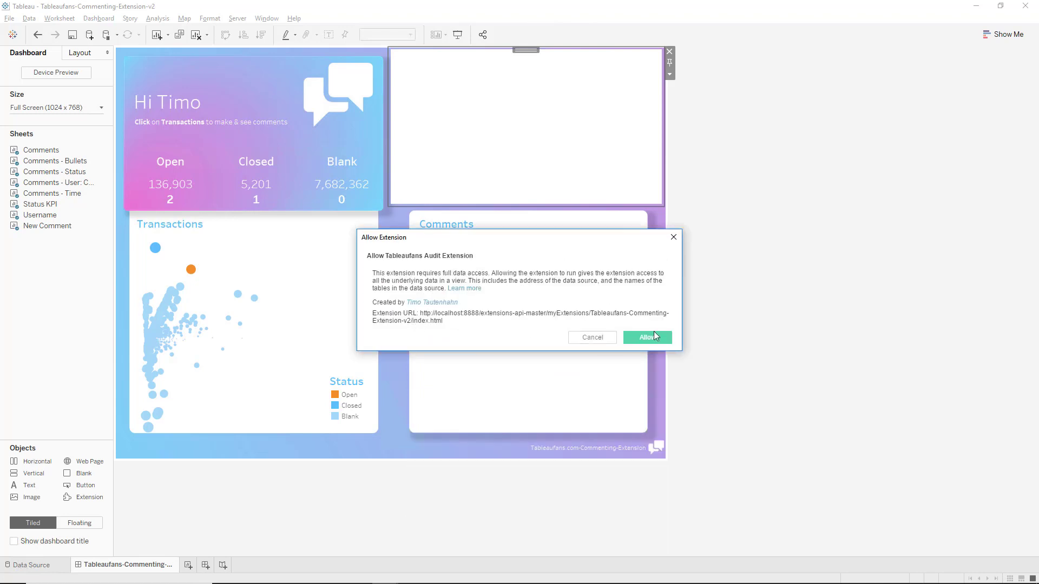
click(648, 338)
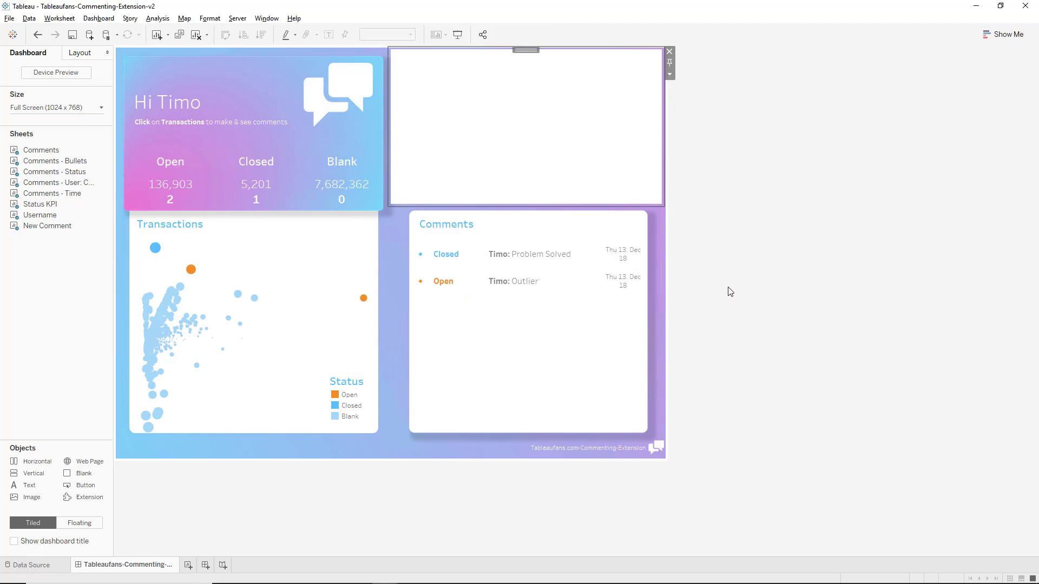
Delete the leftover drag-here hint text and give the extension 0 outer padding on all sides.
click(554, 102)
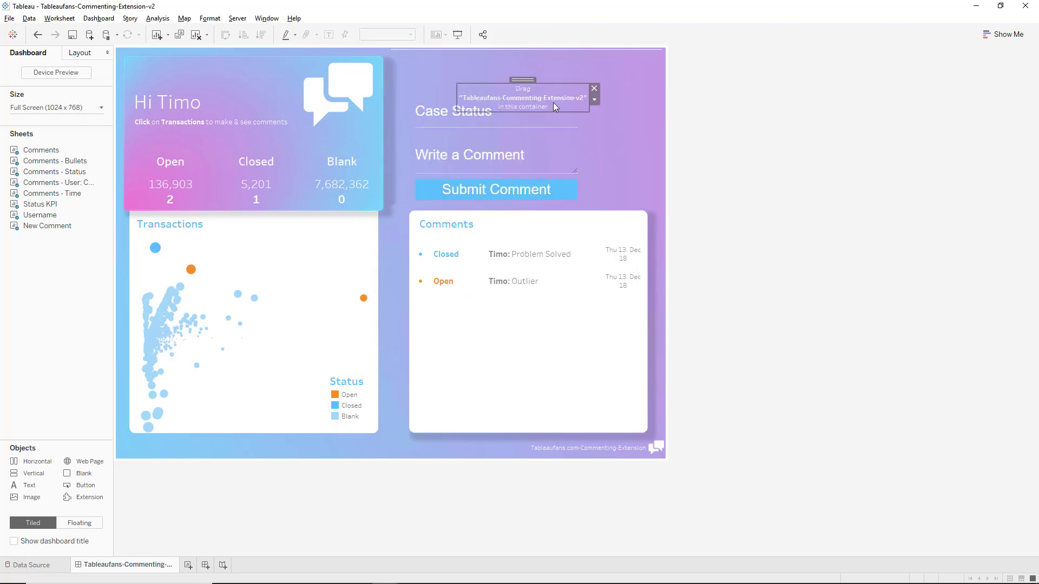
click(535, 100)
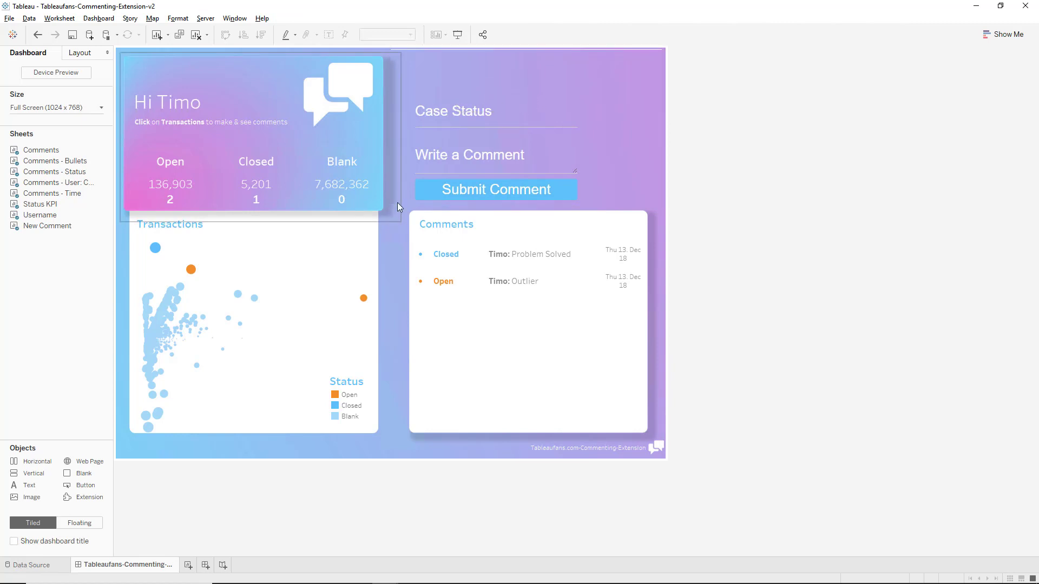
click(455, 82)
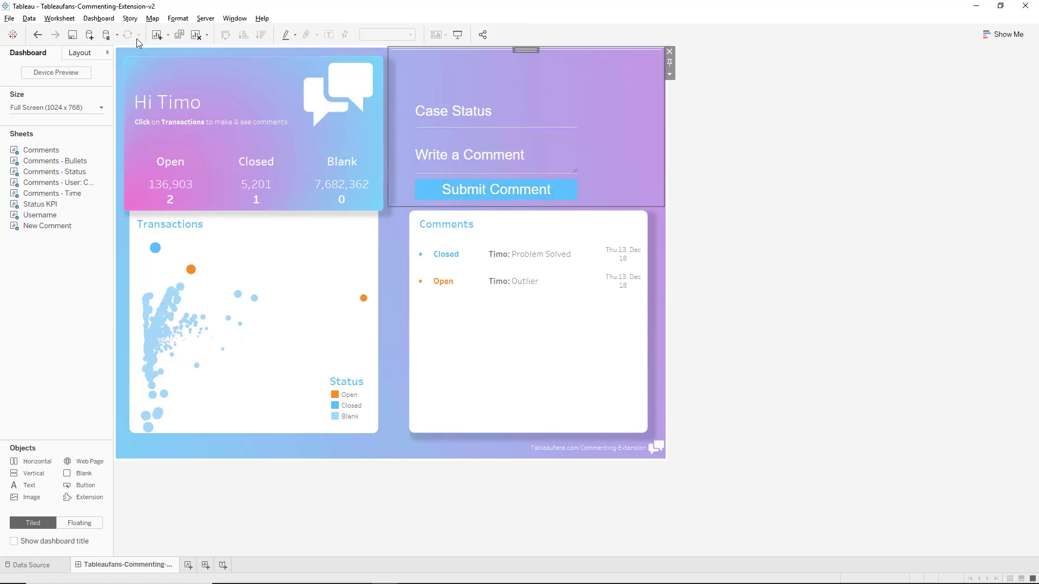
click(80, 53)
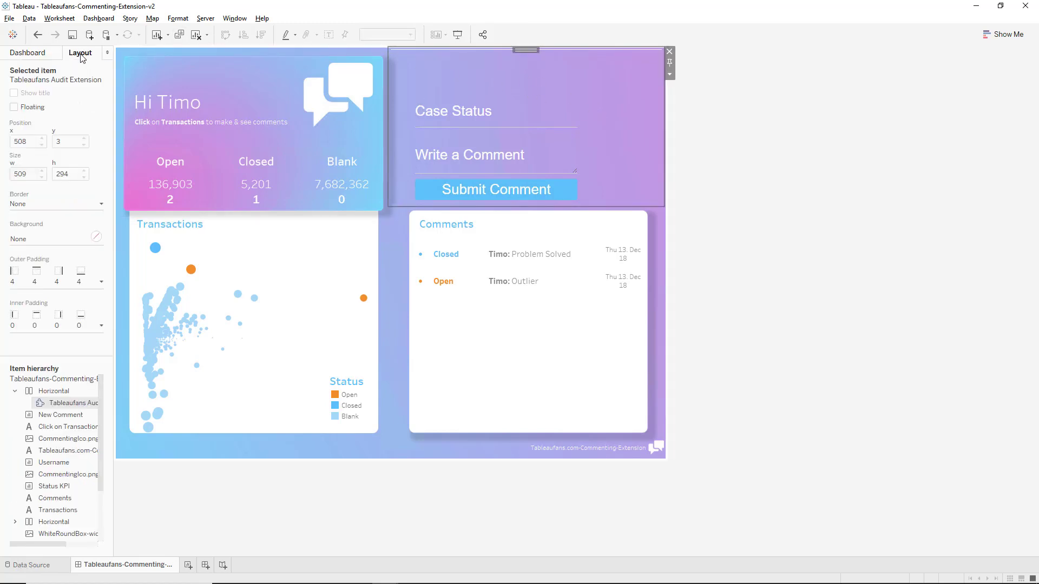
click(34, 274)
click(77, 326)
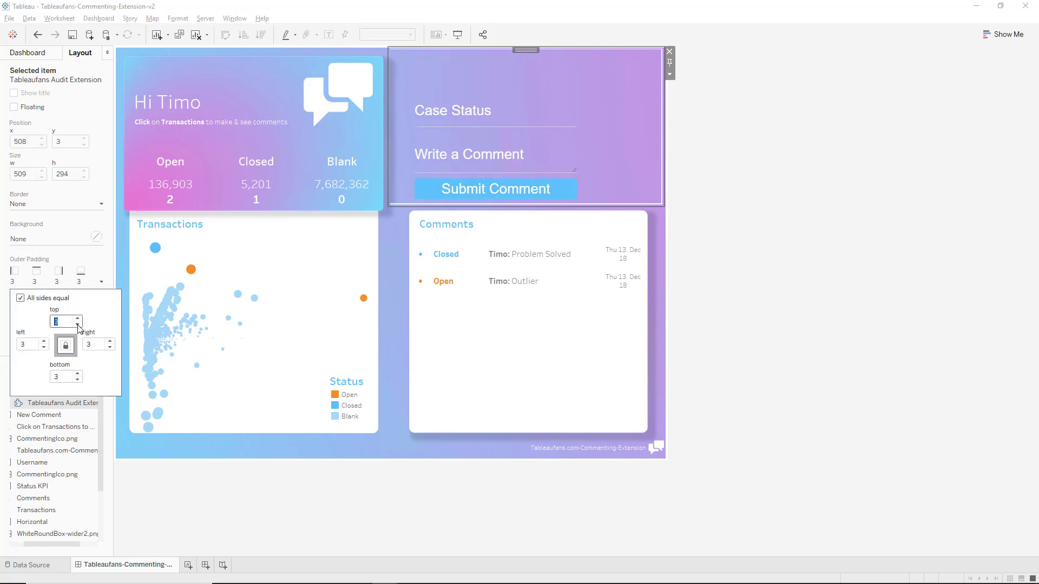
click(77, 325)
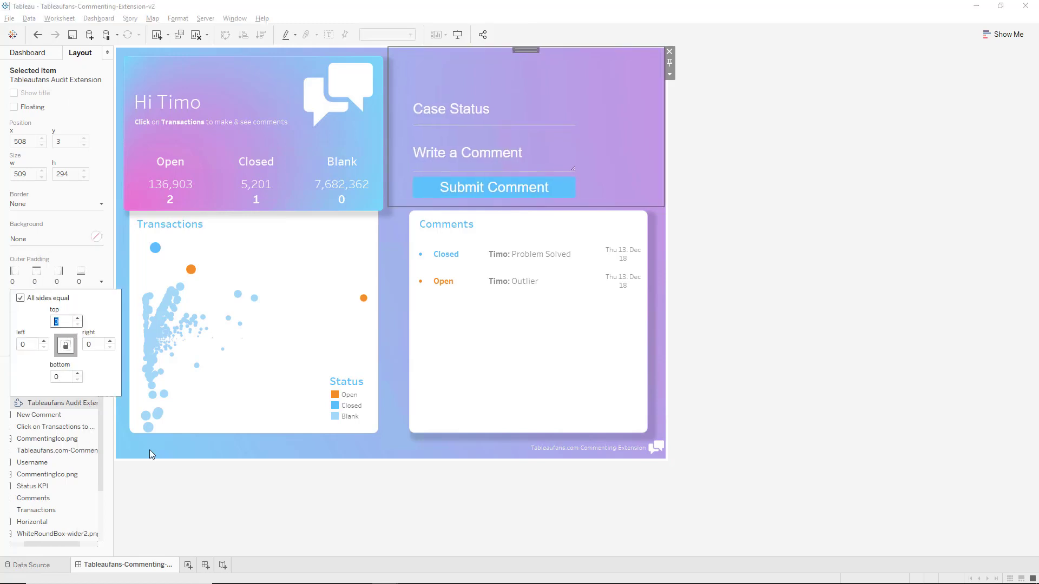
click(157, 487)
click(812, 228)
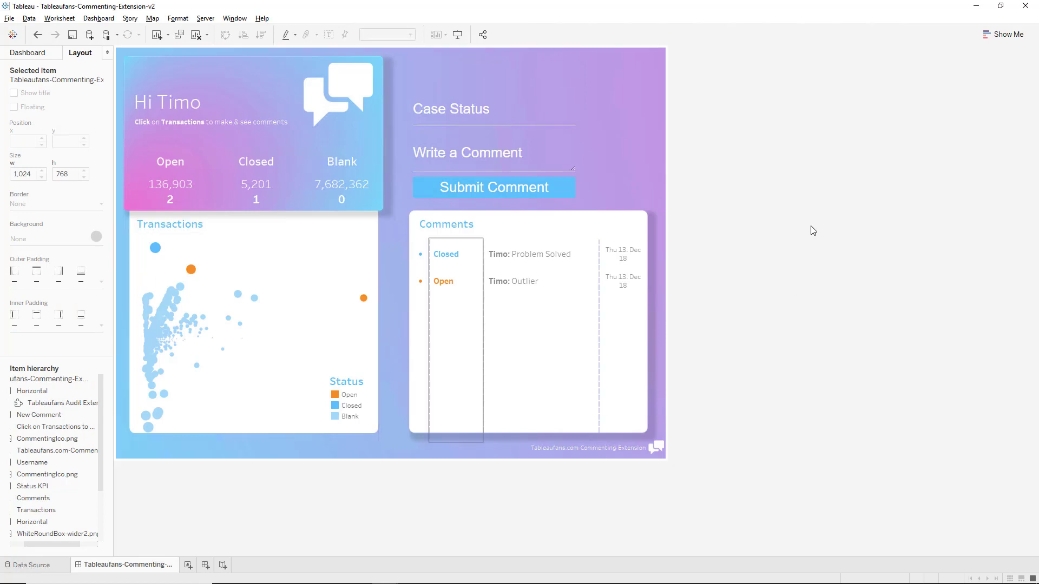
In Presentation Mode, submit an Open 'Problem still exists' comment for order 87544.
click(458, 34)
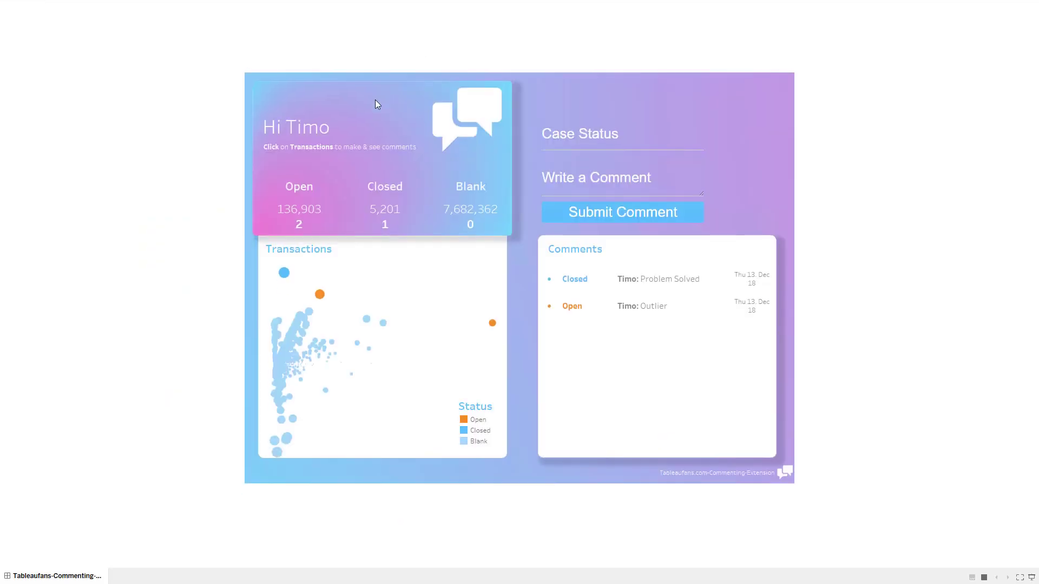
click(323, 299)
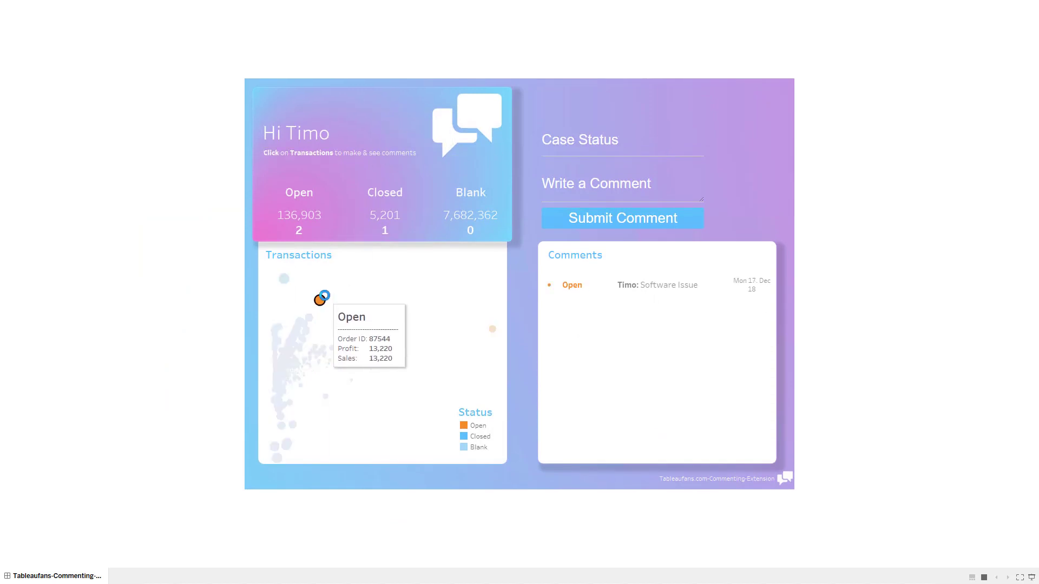
click(603, 134)
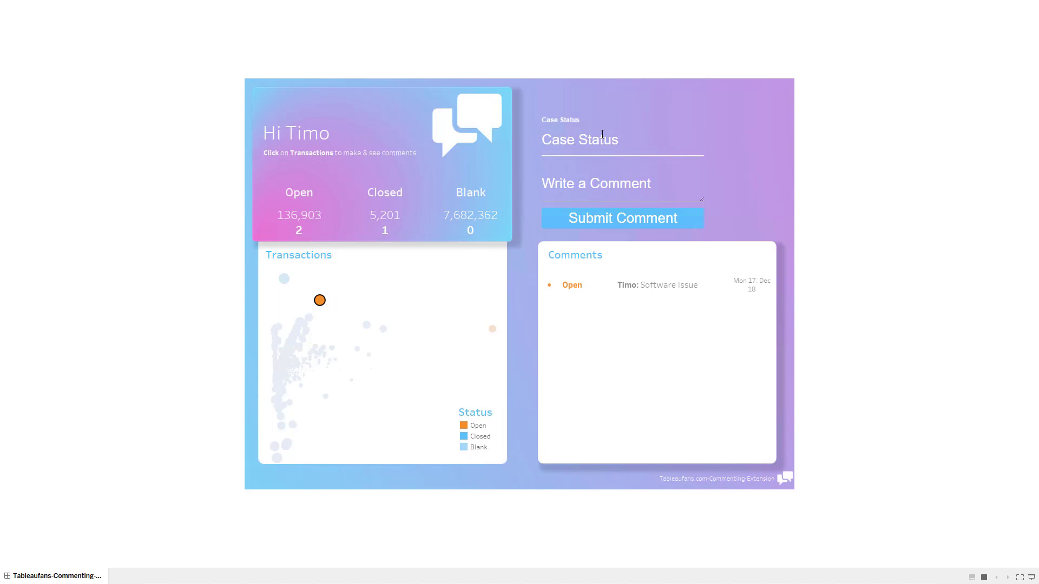
text(Open)
key(Tab)
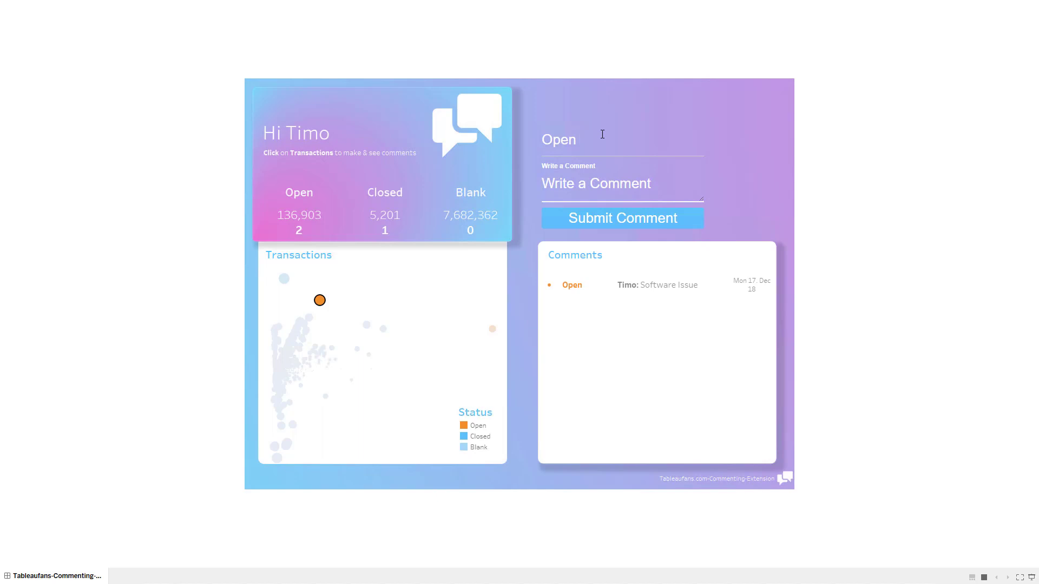
text(S)
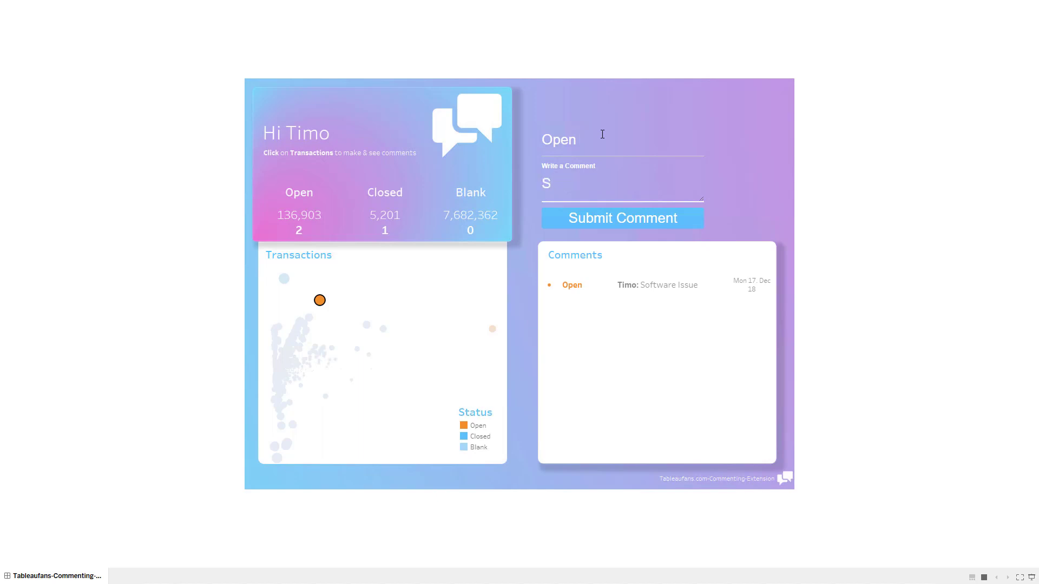
key(BackSpace)
text(Problem still exs)
key(BackSpace)
text(ists)
click(583, 222)
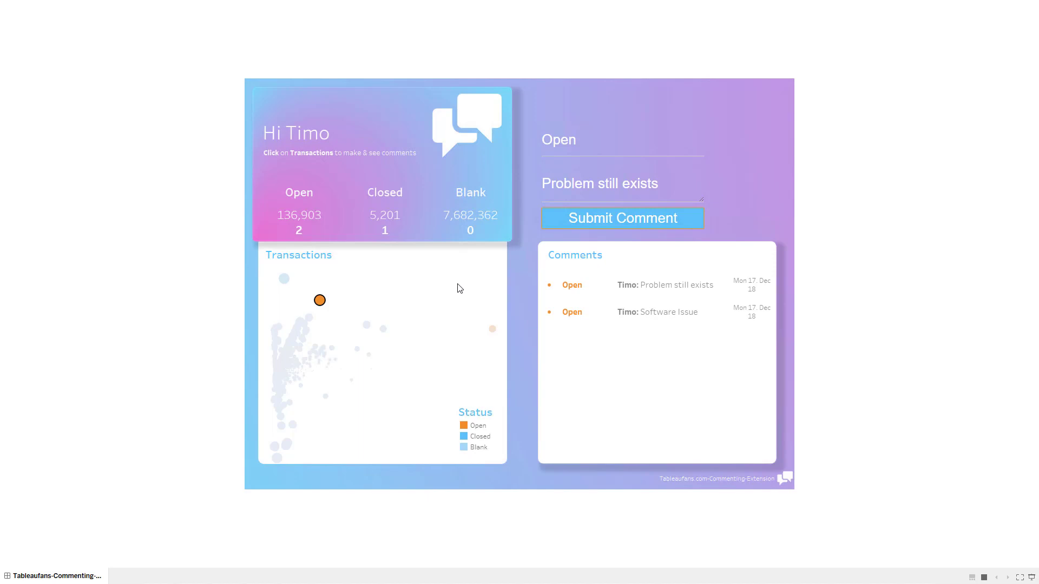
mouse_move(570, 291)
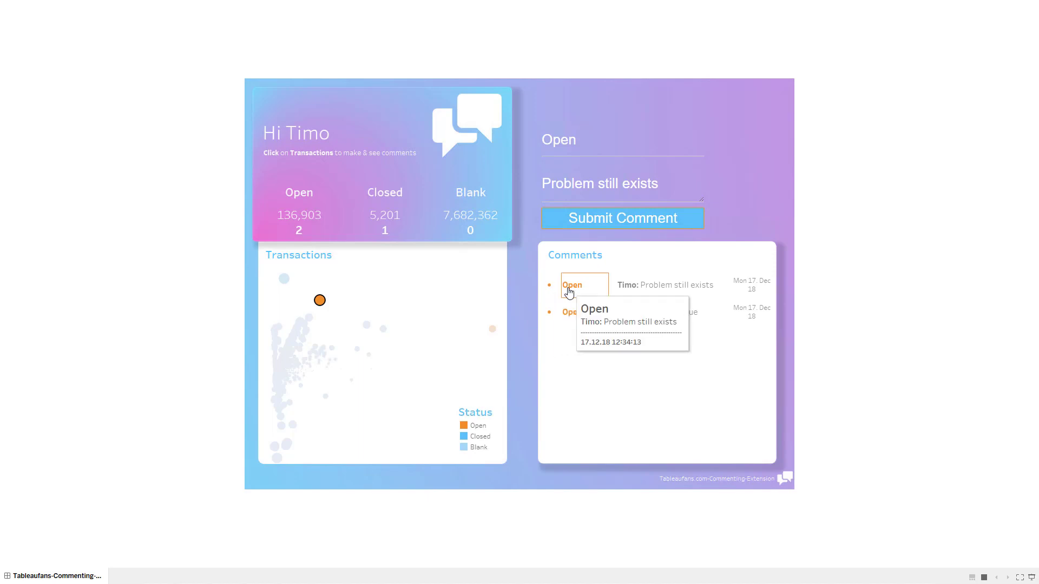